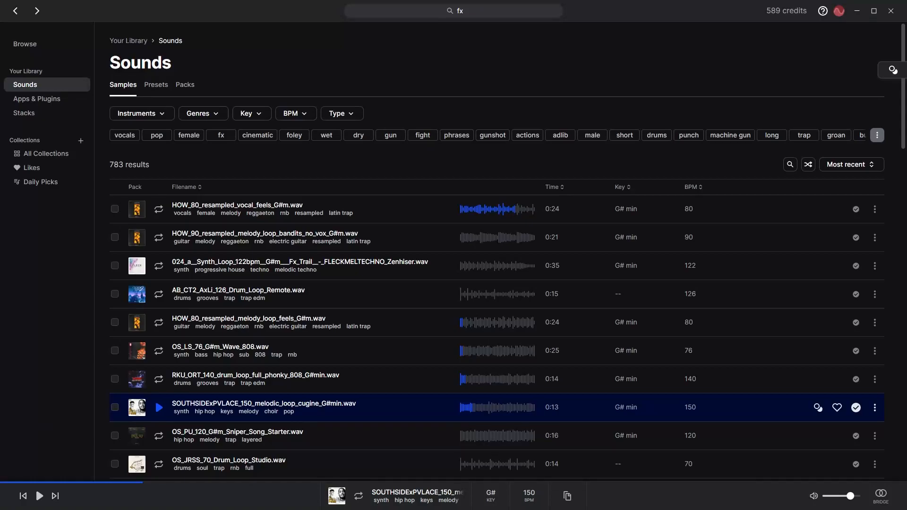
# Audition the HOW_90_resampled_melody_loop_bandits_no_vox_G#m.wav sample and place it in Pro Tools on the Audio 4.dup3 track at bar 13.
pyautogui.click(159, 238)
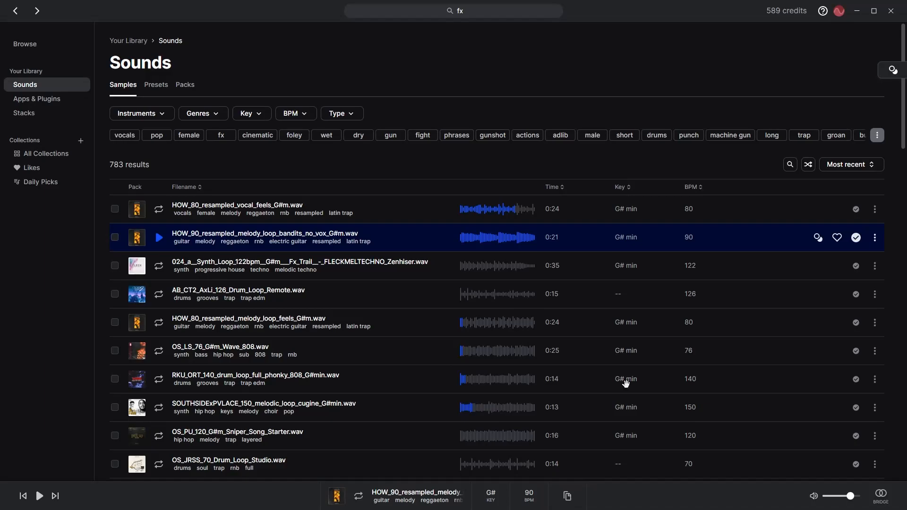
pyautogui.click(429, 209)
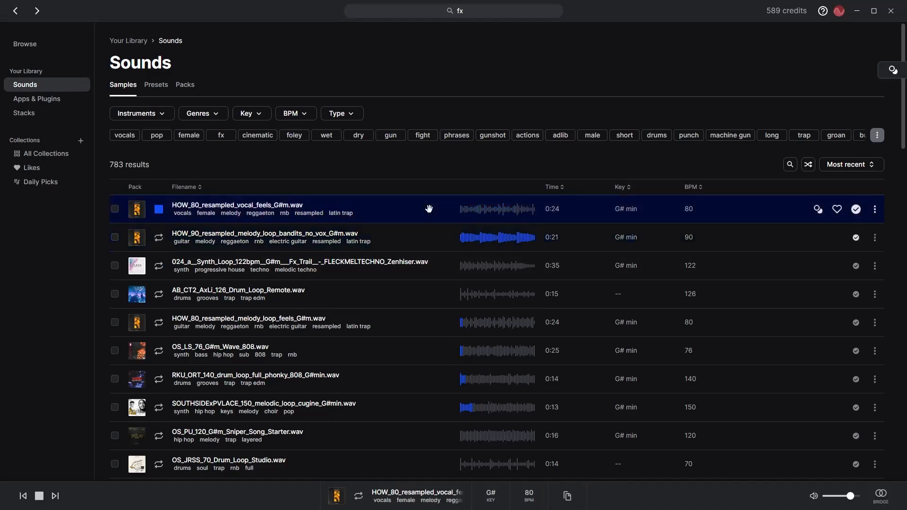
pyautogui.click(433, 243)
pyautogui.click(160, 238)
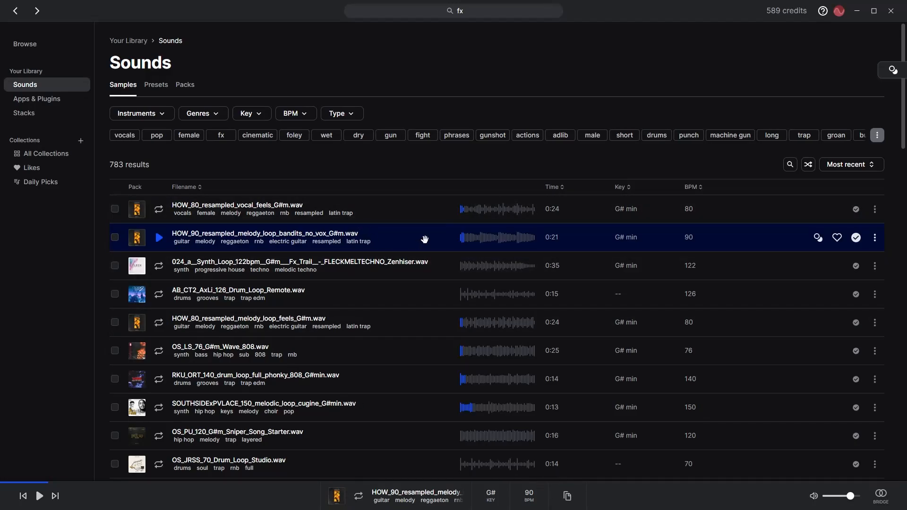
pyautogui.moveTo(425, 239); pyautogui.dragTo(340, 252)
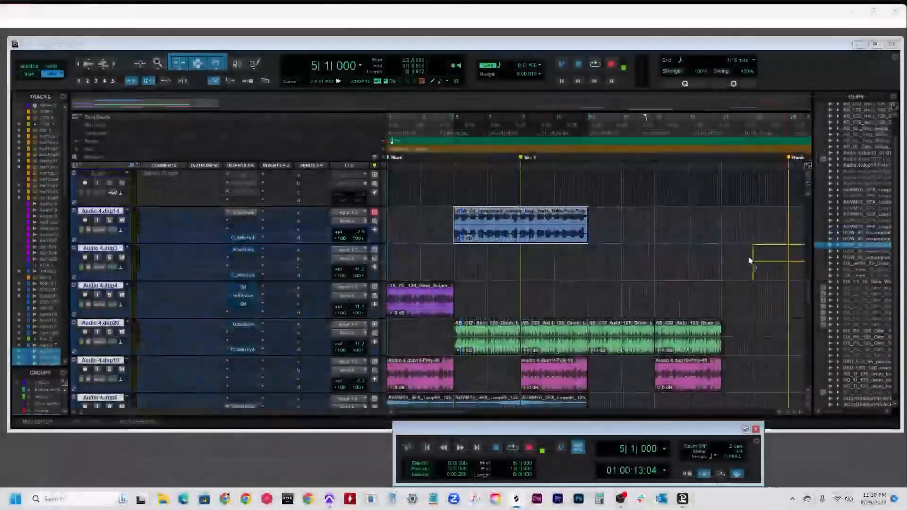
pyautogui.moveTo(750, 259); pyautogui.dragTo(588, 250)
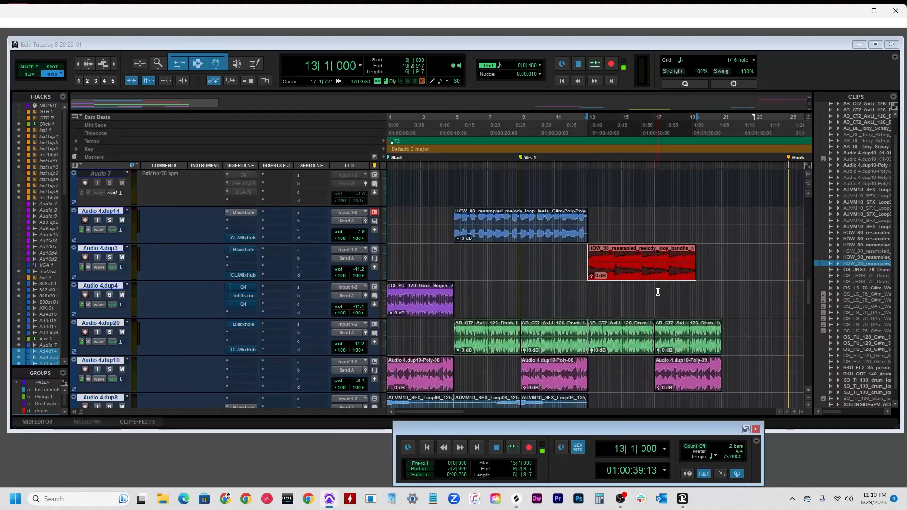
# Examine how the melody loop on Audio 4.dup3 lines up with the bars and the drum loops below it.
pyautogui.hotkey('ctrl', ']')
pyautogui.hotkey('ctrl', ']')
pyautogui.hotkey('ctrl', '[')
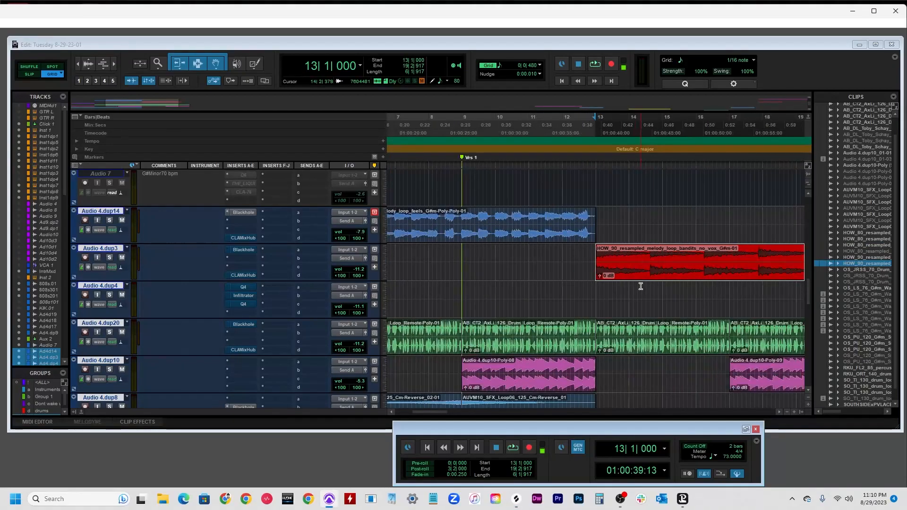
pyautogui.hscroll(2, 640, 286)
pyautogui.hscroll(-1, 640, 286)
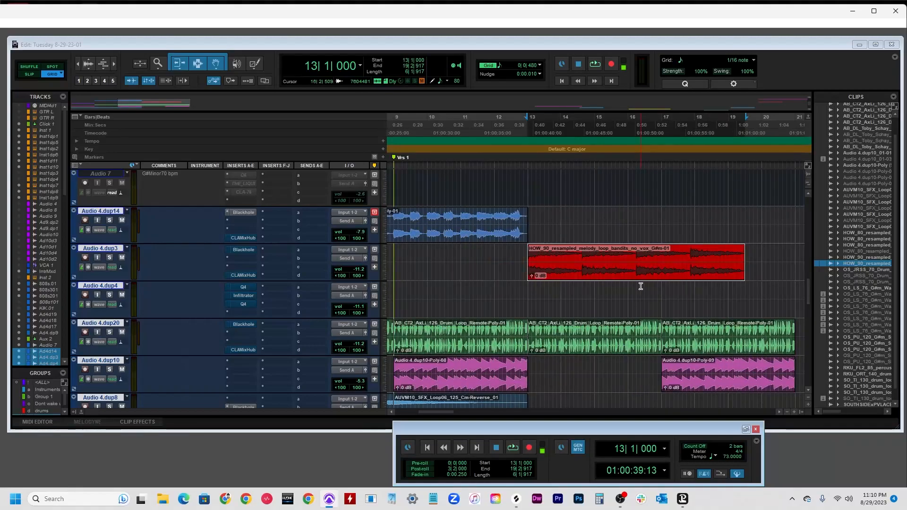
pyautogui.hotkey('ctrl', '[')
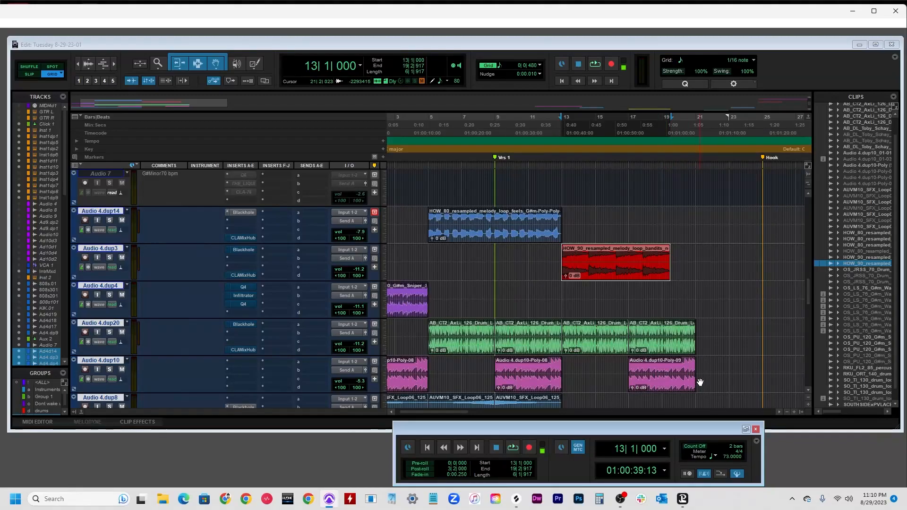
pyautogui.hotkey('ctrl', ']')
pyautogui.hscroll(2, 654, 300)
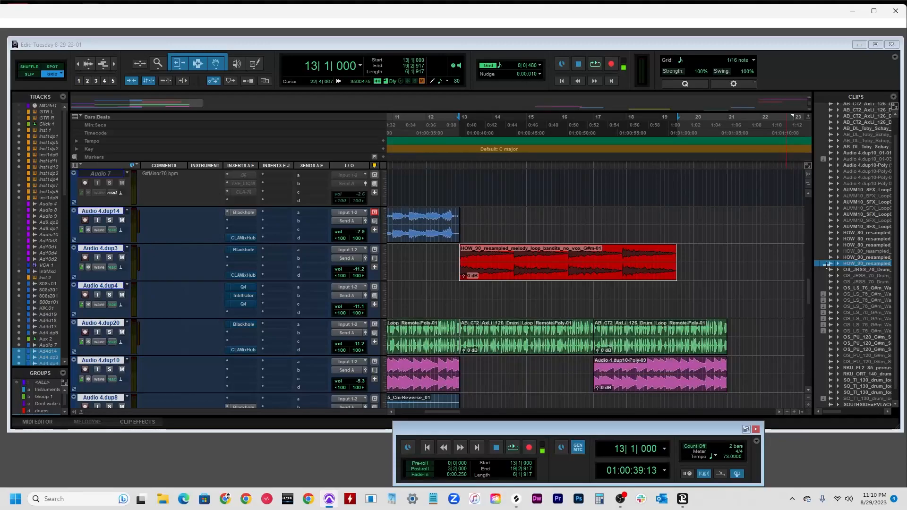
# Maximize the edit window with taller tracks and move the transport window off the lower tracks to above the timeline.
pyautogui.click(831, 50)
pyautogui.doubleClick(827, 43)
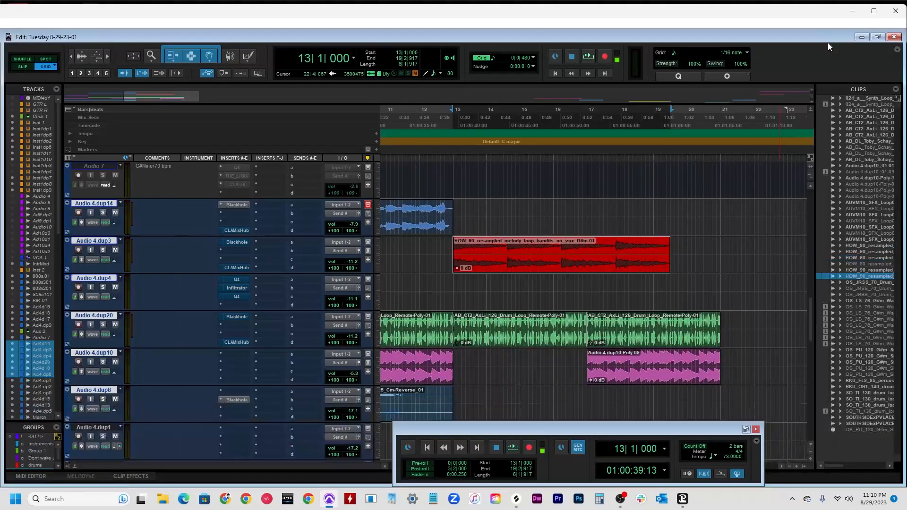
pyautogui.click(812, 459)
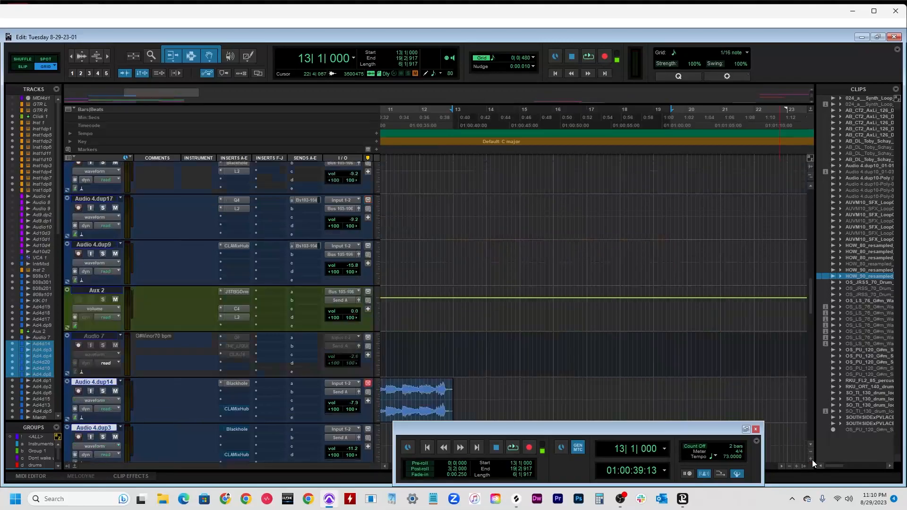
pyautogui.moveTo(660, 435); pyautogui.dragTo(709, 30)
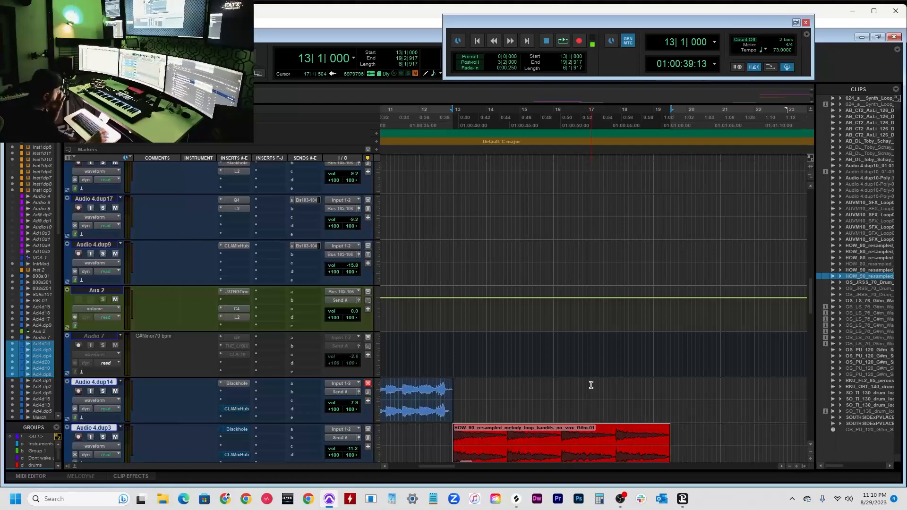
# View the Elastic Audio algorithm choices for the Audio 4.dup14 track without changing the selection.
pyautogui.scroll(-3, 591, 385)
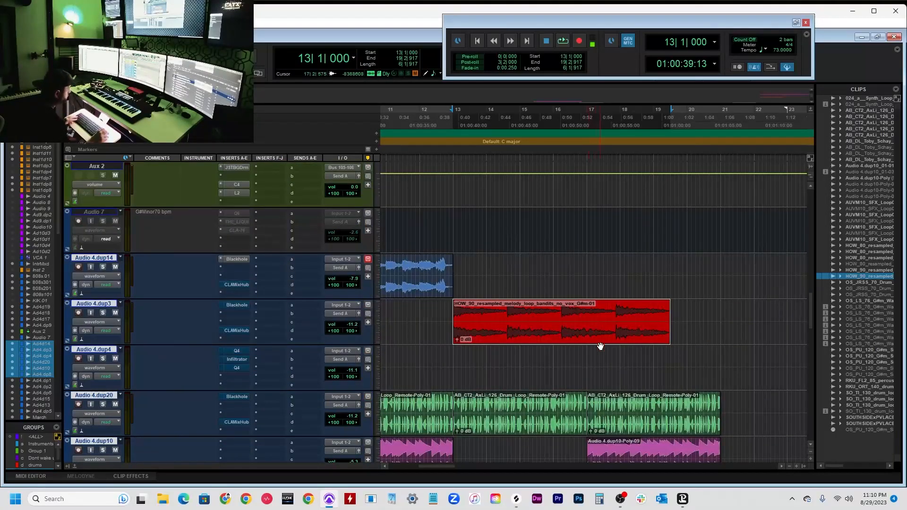
pyautogui.hscroll(-3, 600, 346)
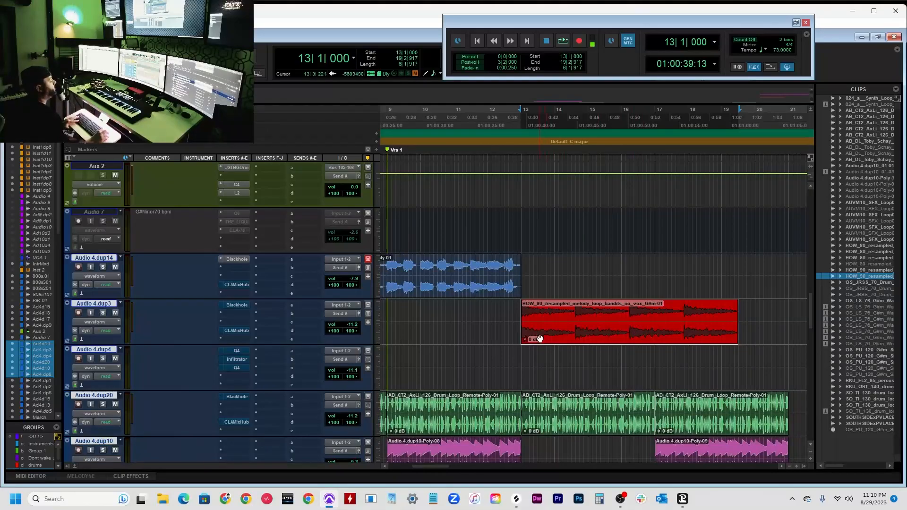
pyautogui.hscroll(-6, 534, 337)
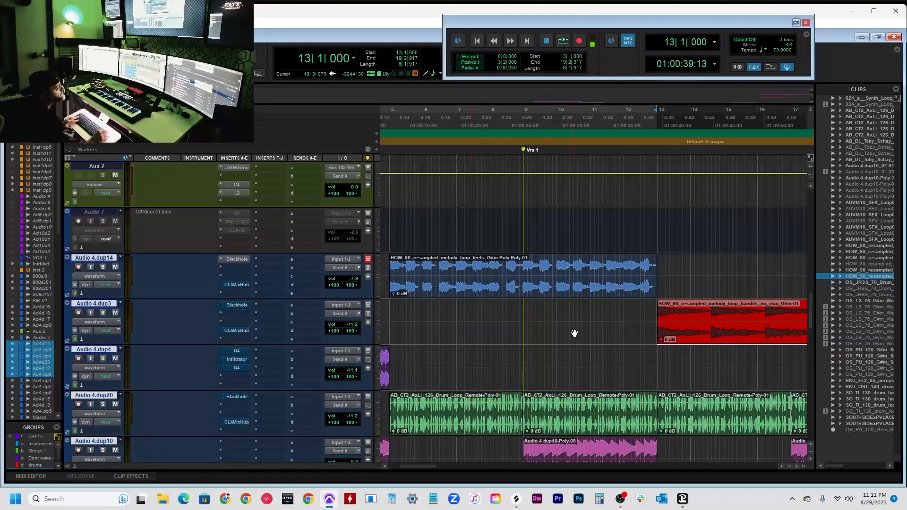
pyautogui.click(99, 293)
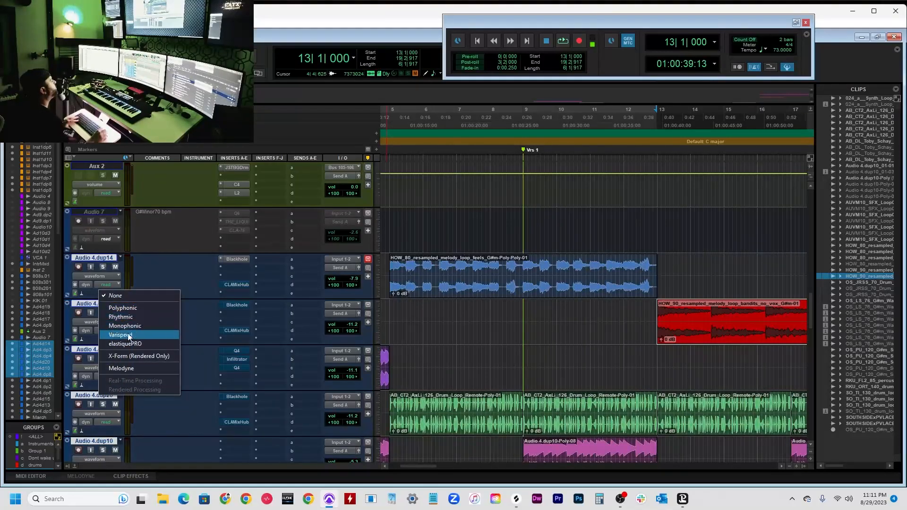
pyautogui.click(99, 262)
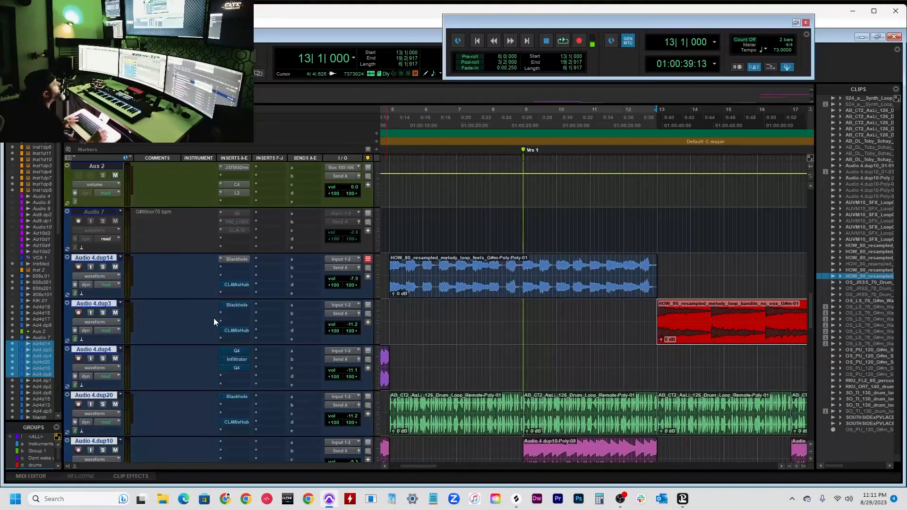
# Compare the length of the HOW_90 melody loop with the melody and drum loops on the neighbouring tracks.
pyautogui.scroll(-2, 208, 318)
pyautogui.scroll(-1, 479, 290)
pyautogui.scroll(1, 479, 290)
pyautogui.hscroll(2, 551, 259)
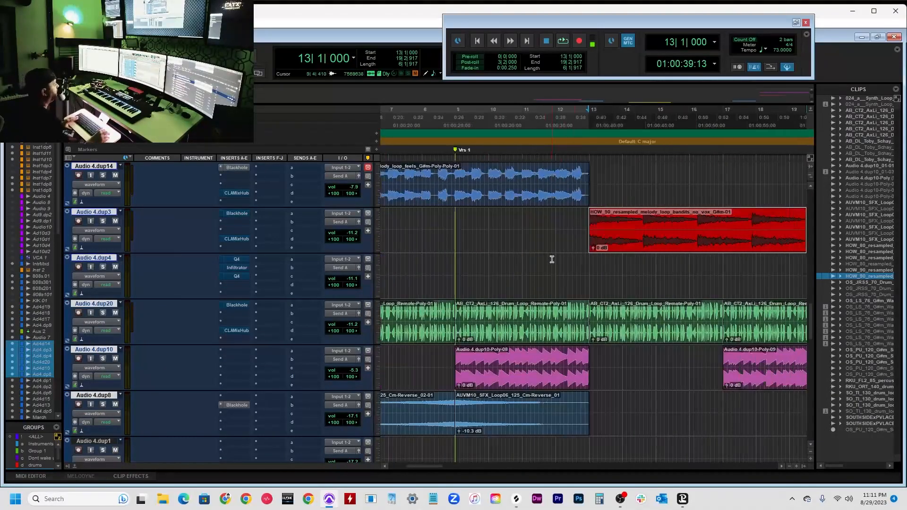
pyautogui.hscroll(2, 482, 255)
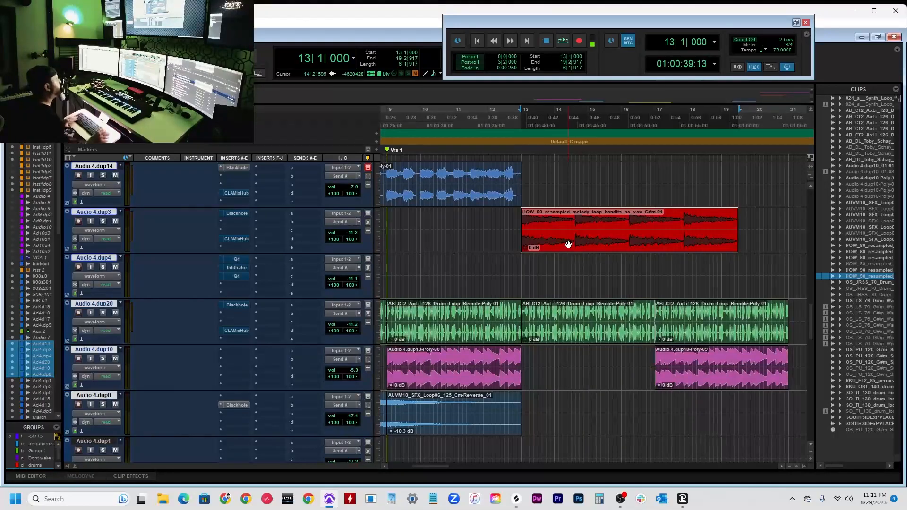
pyautogui.hscroll(-1, 569, 244)
pyautogui.hscroll(1, 568, 244)
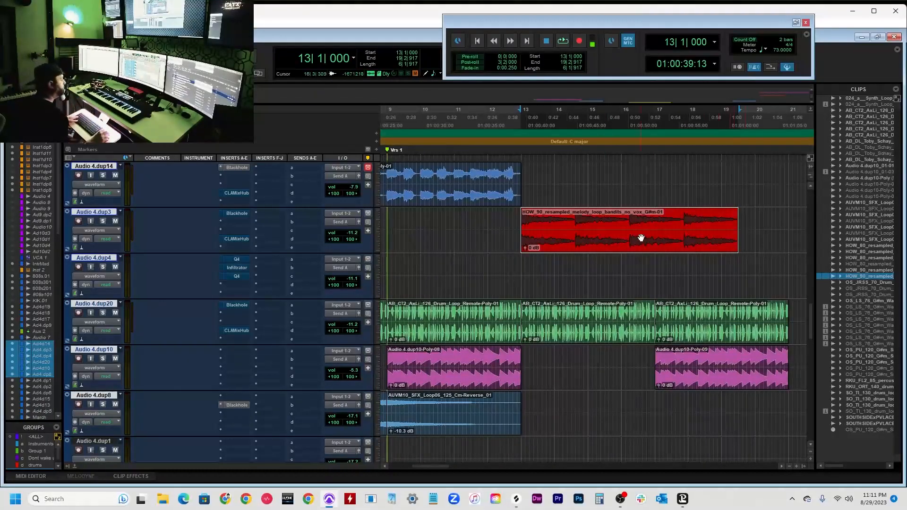
pyautogui.hscroll(-5, 613, 282)
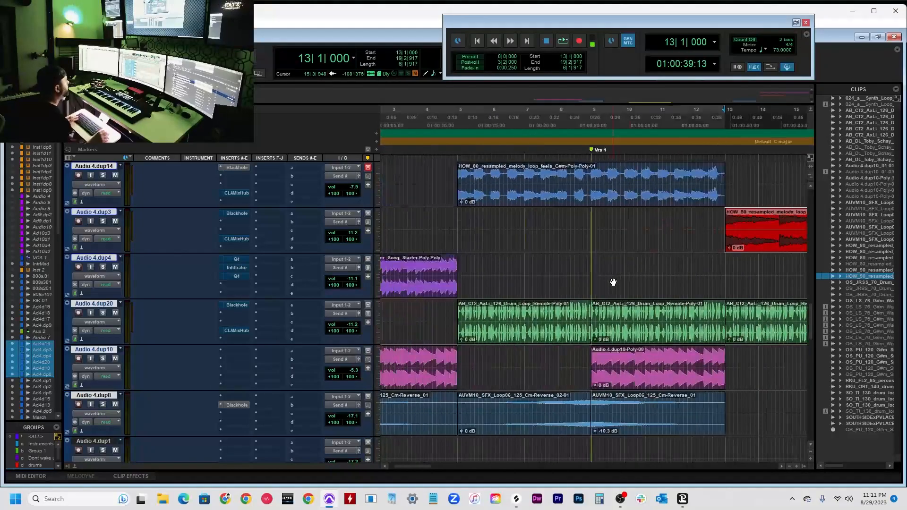
pyautogui.hscroll(3, 613, 281)
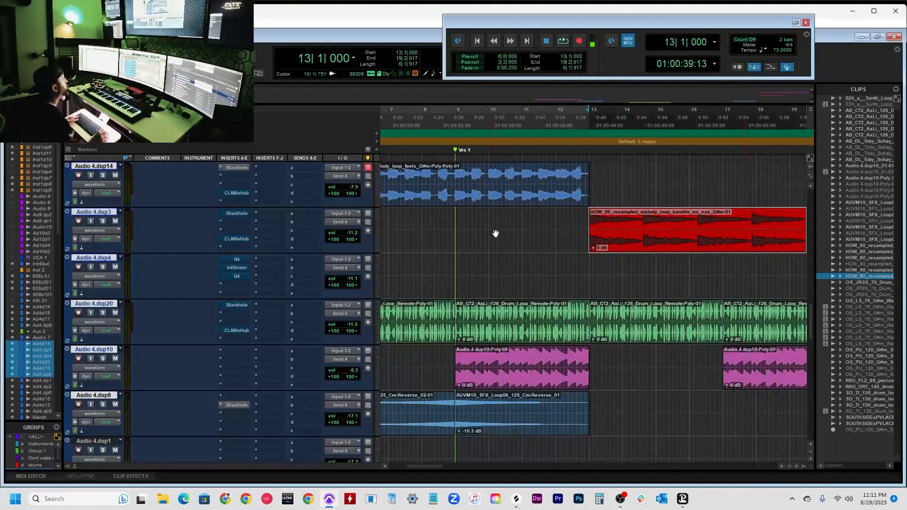
pyautogui.hscroll(-4, 533, 267)
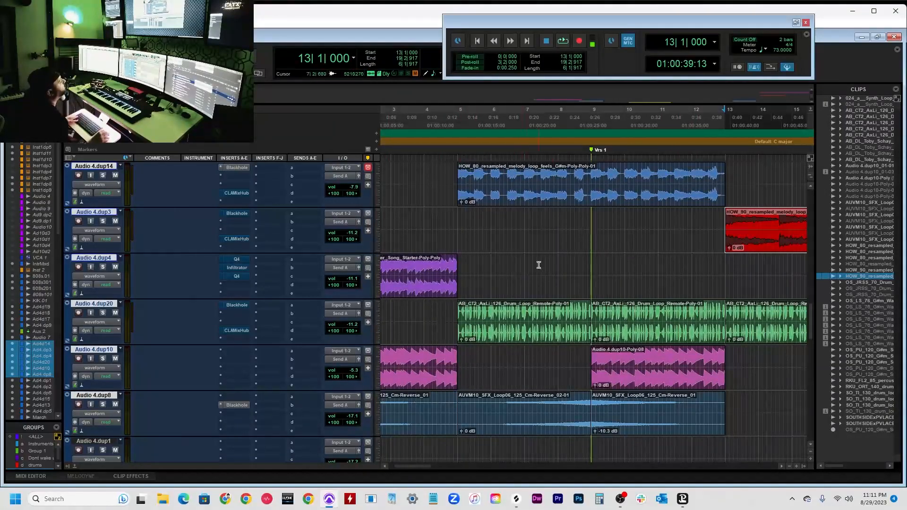
pyautogui.hscroll(4, 581, 241)
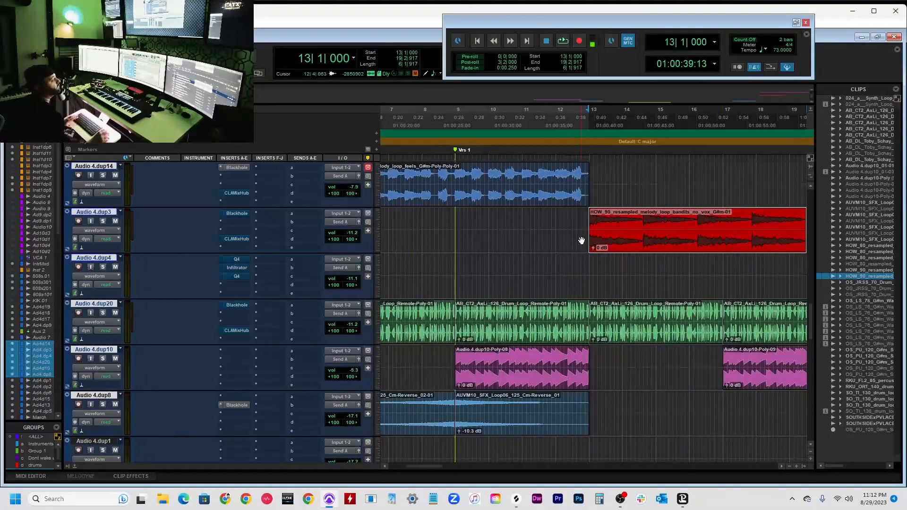
pyautogui.hscroll(4, 582, 241)
pyautogui.hscroll(-2, 585, 265)
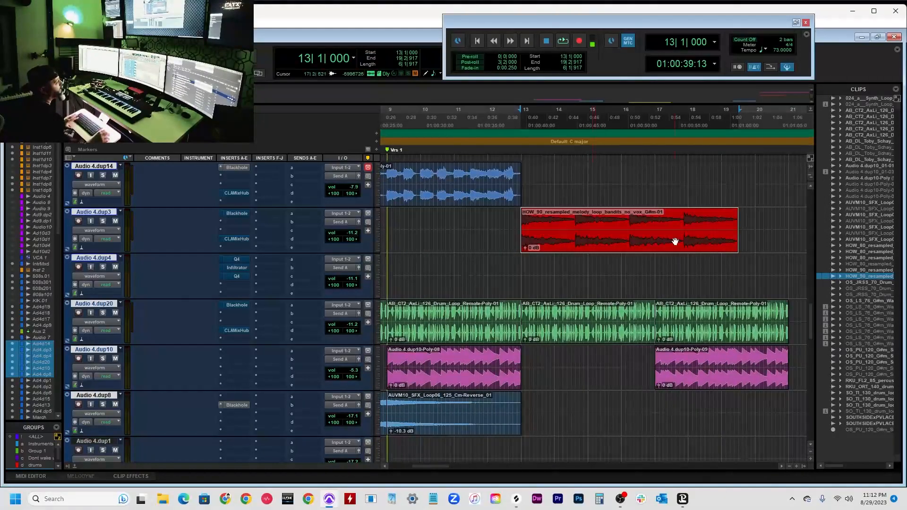
# Set the session tempo to 90 BPM to match the HOW_90 melody loop.
pyautogui.click(503, 216)
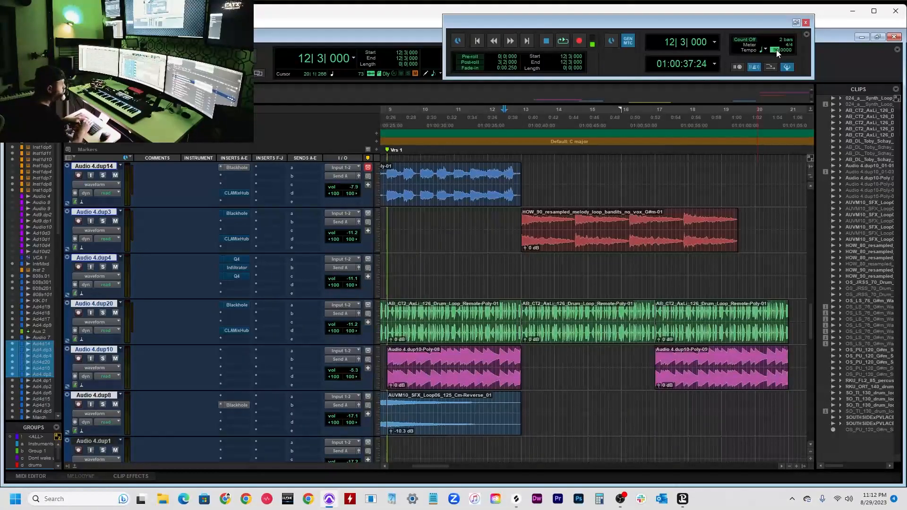
pyautogui.press('Return')
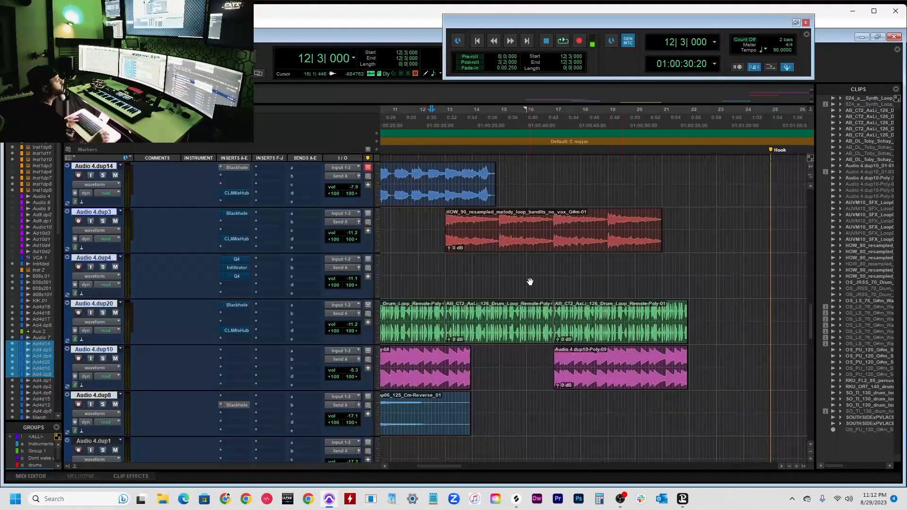
# Select the HOW_90 melody loop clip and enable Polyphonic Elastic Audio on the Audio 4.dup3 track.
pyautogui.click(505, 244)
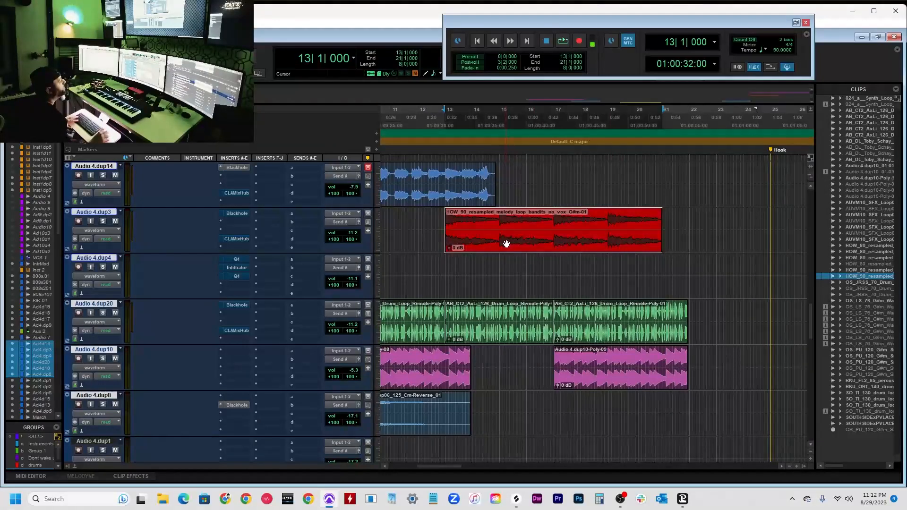
pyautogui.click(87, 241)
pyautogui.click(103, 264)
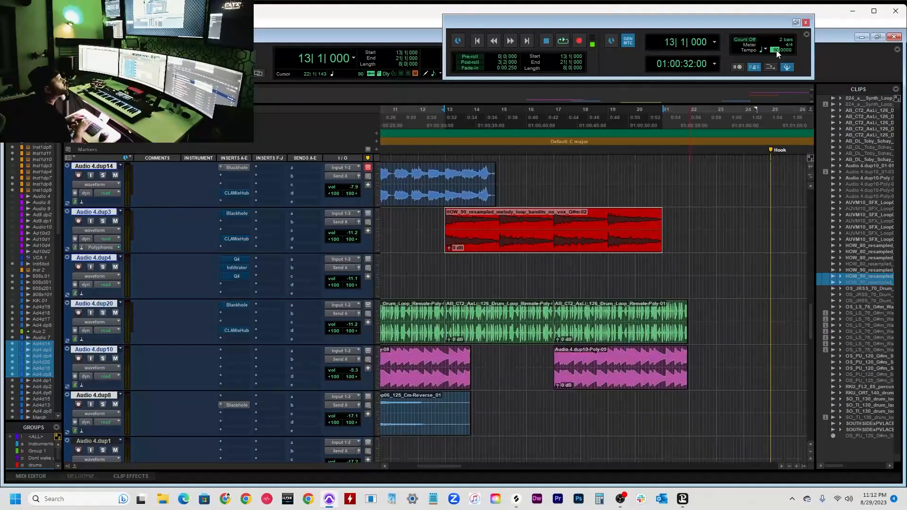
# Set the session tempo to 73 BPM and check the melody loop's fit against the drum loops.
pyautogui.write('75')
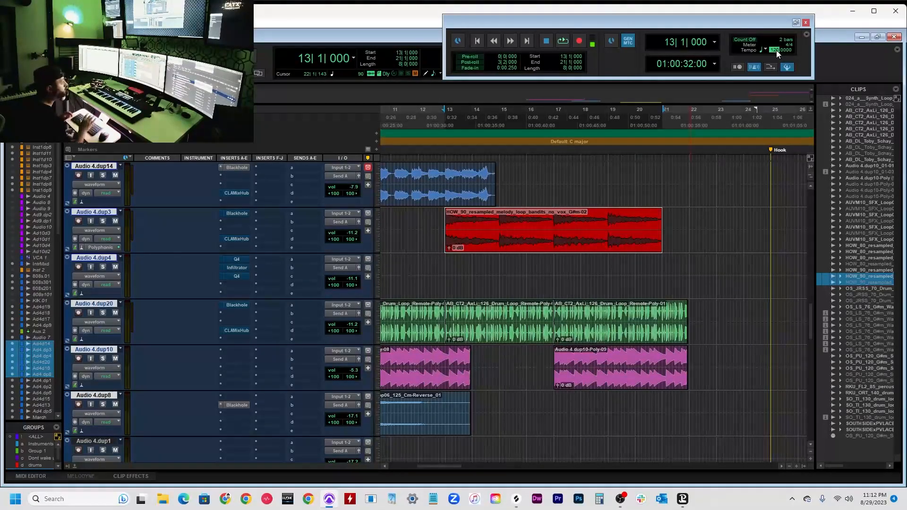
pyautogui.write('1773')
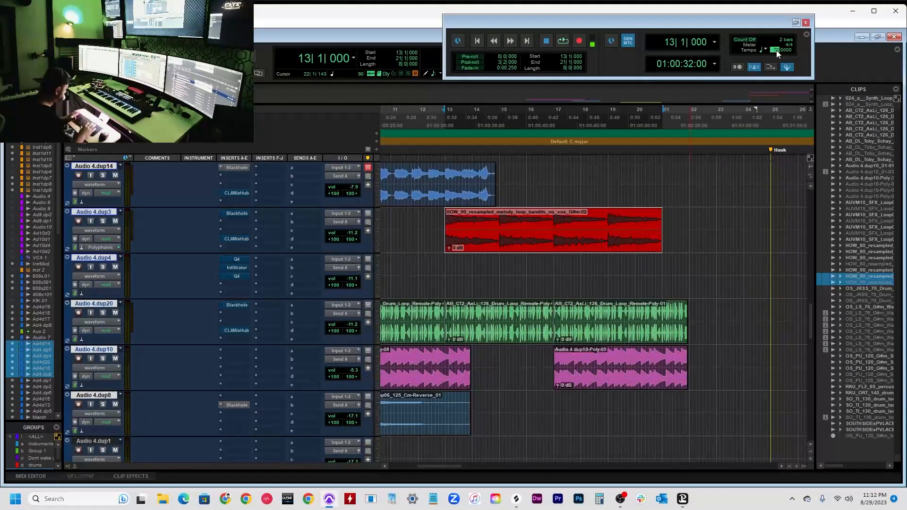
pyautogui.press('Return')
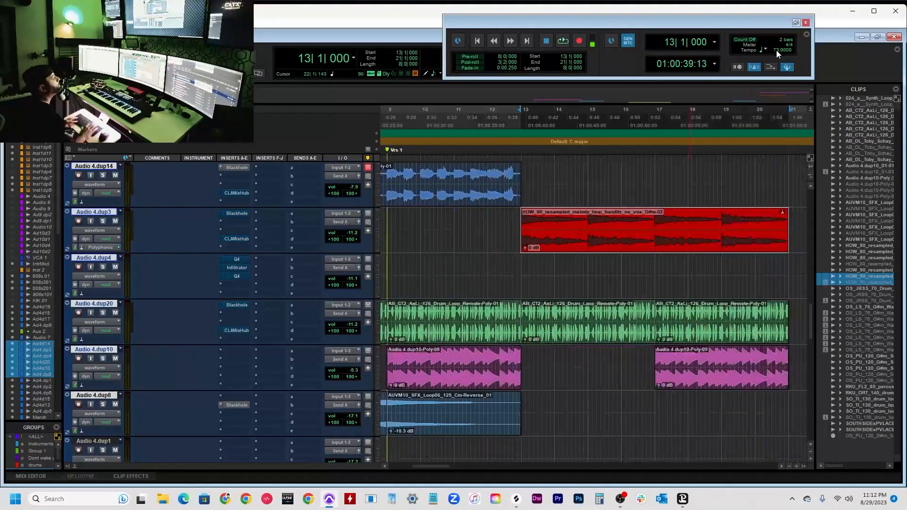
pyautogui.hscroll(3, 455, 243)
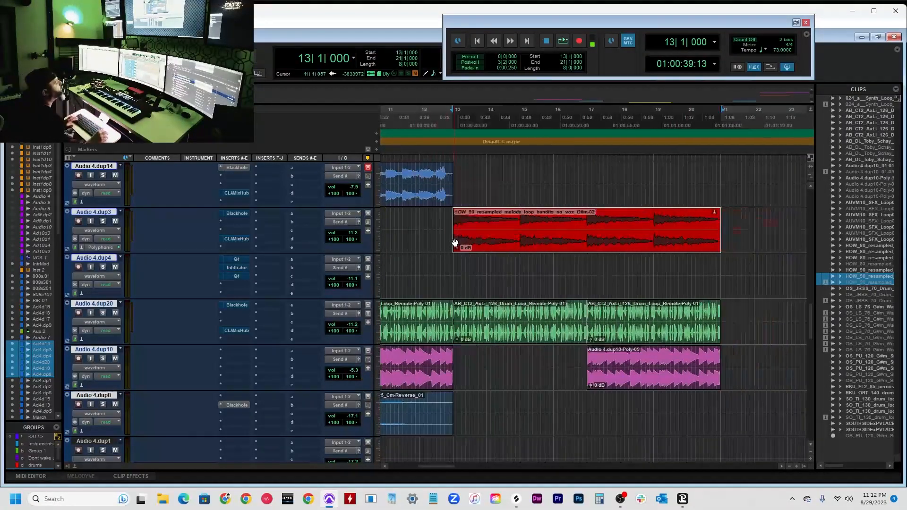
pyautogui.hscroll(-15, 708, 317)
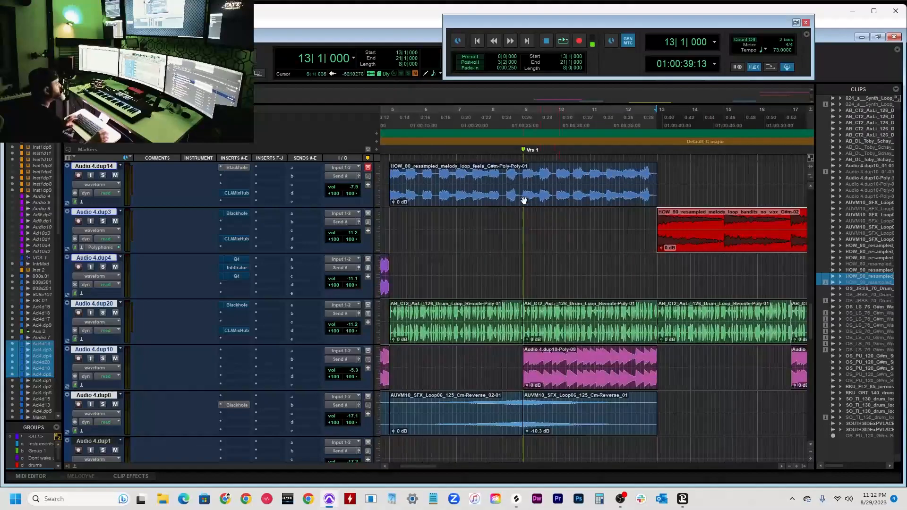
pyautogui.hscroll(15, 579, 272)
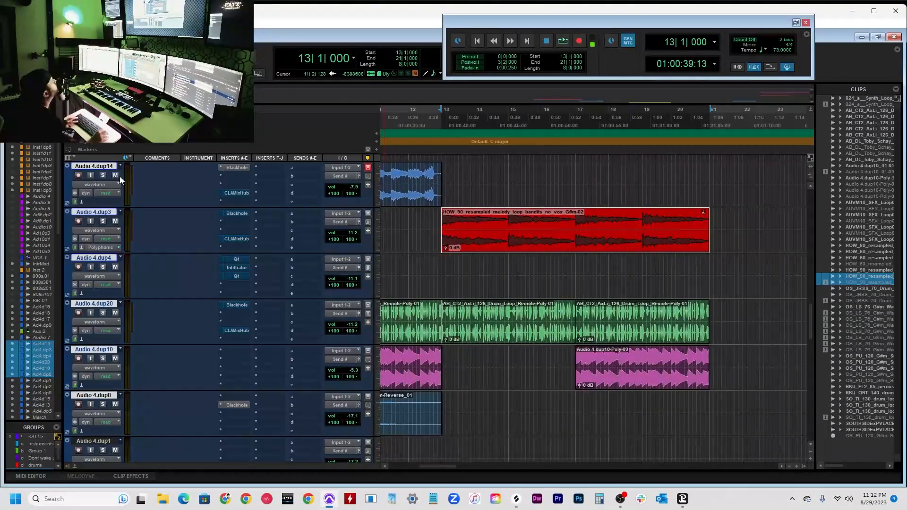
# Turn off Elastic Audio on the Audio 4.dup3 track and commit the warped melody loop to disk.
pyautogui.click(82, 250)
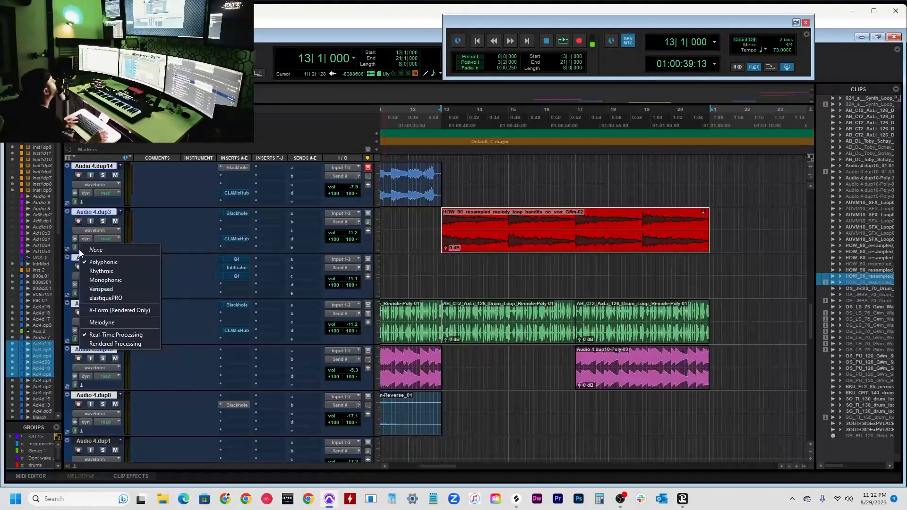
pyautogui.click(87, 251)
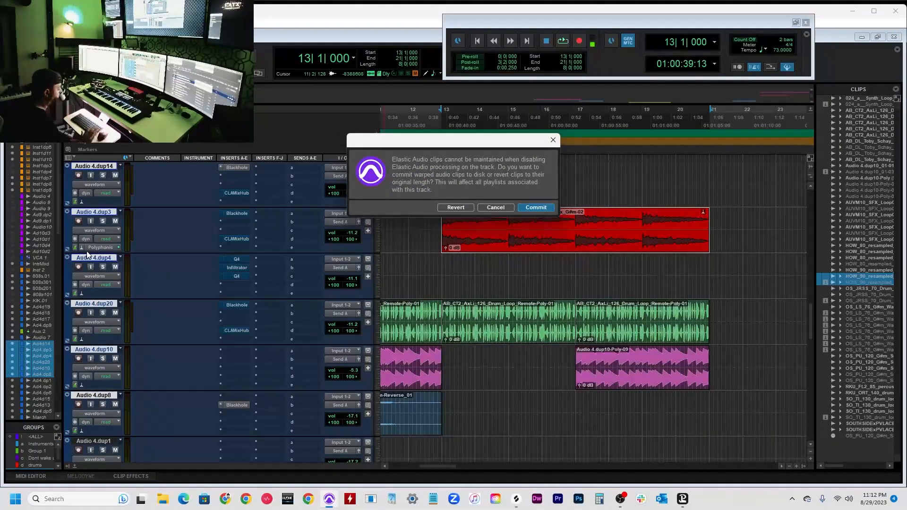
pyautogui.press('Return')
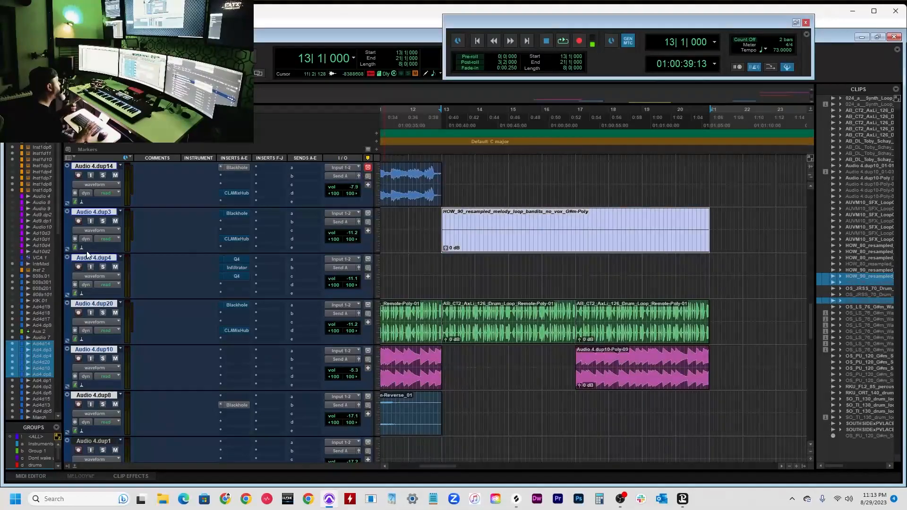
# Play the arrangement from bar 11 to audition the committed HOW_90 melody loop with the drums.
pyautogui.hscroll(-2, 520, 262)
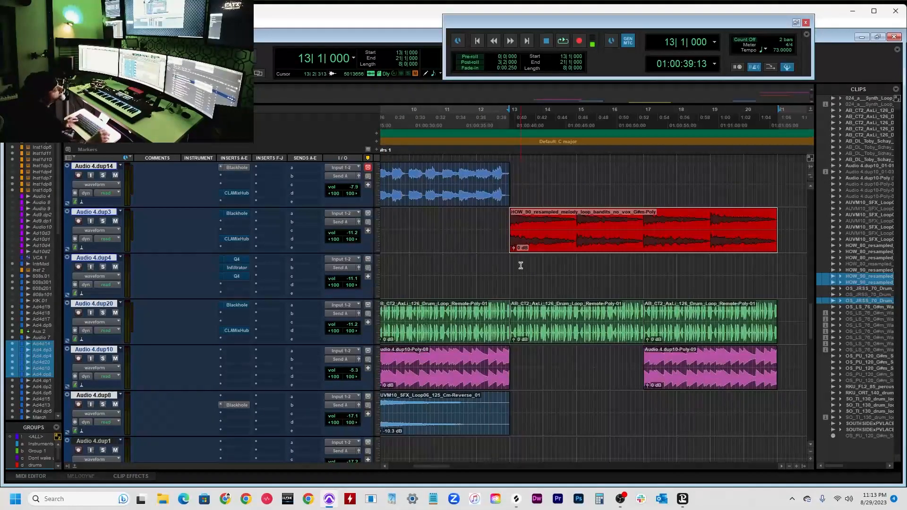
pyautogui.click(464, 217)
pyautogui.press('space')
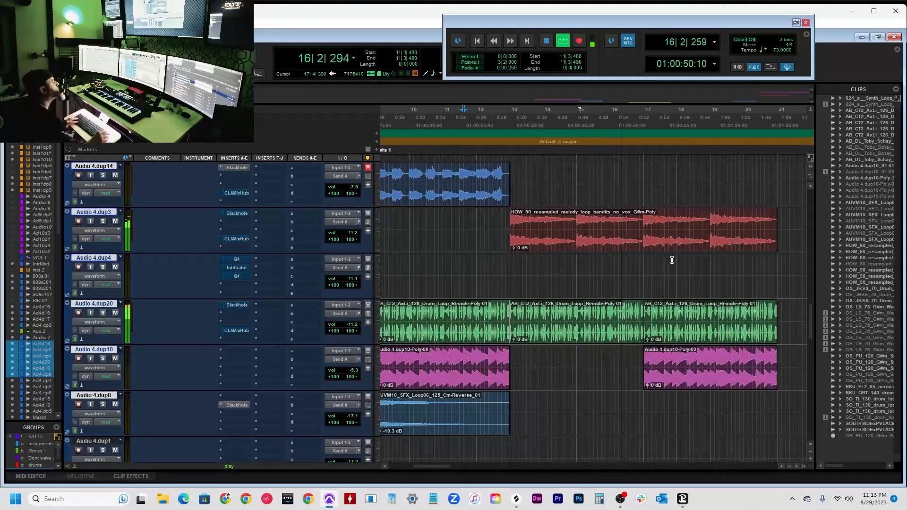
pyautogui.hscroll(3, 574, 255)
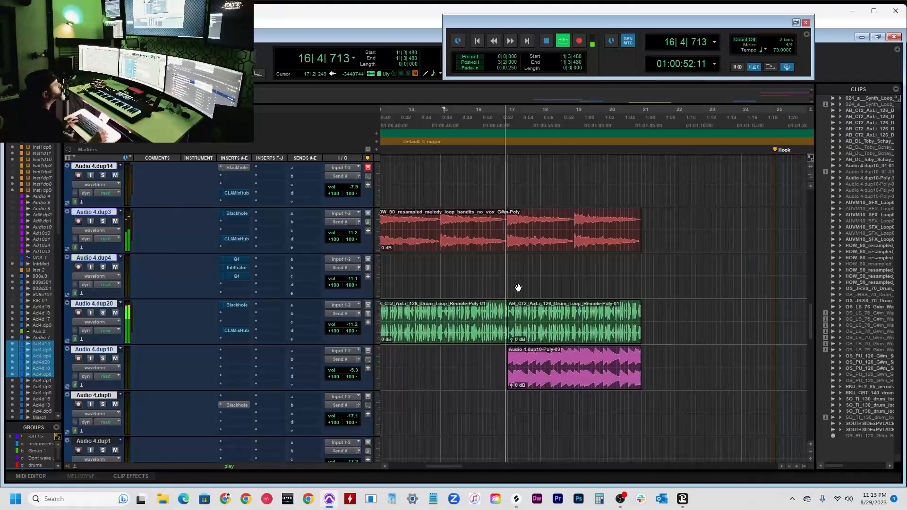
pyautogui.hscroll(-3, 531, 286)
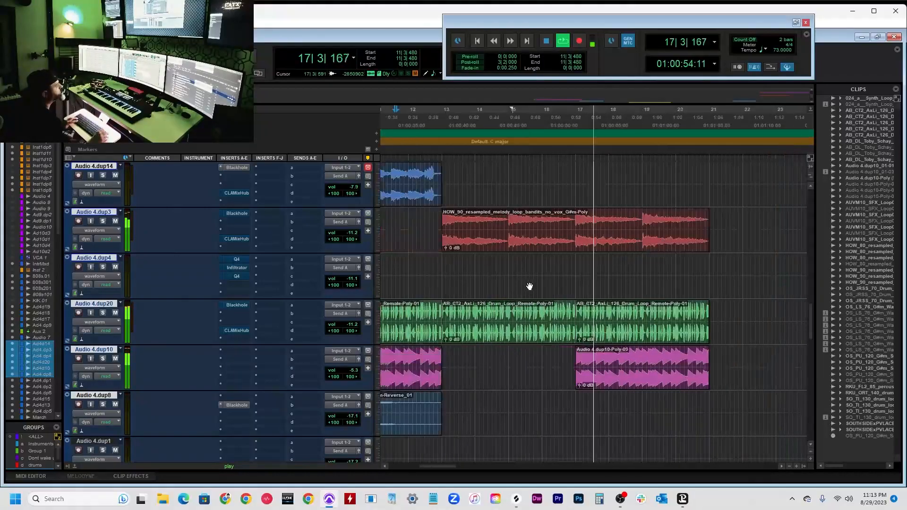
pyautogui.scroll(-1, 607, 301)
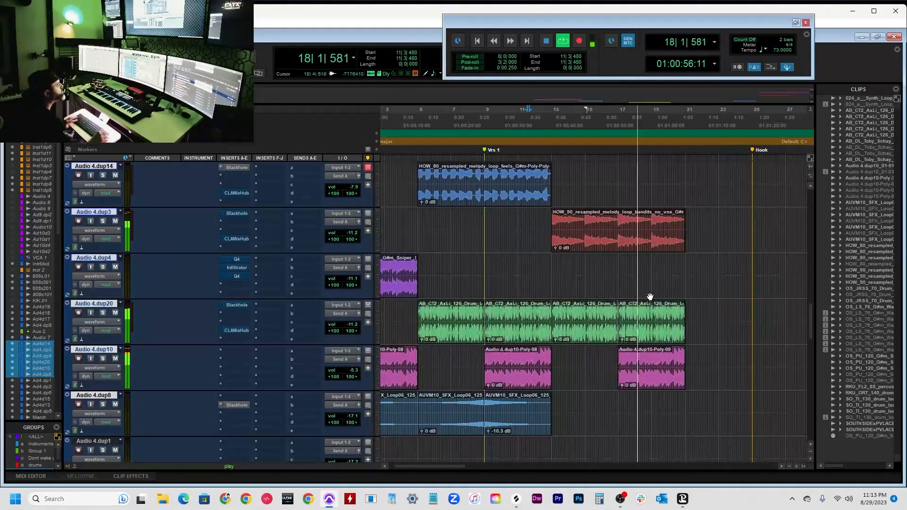
# Duplicate the HOW_90 melody clip with the drum and Audio 4.dup10 clips beneath it so the copy starts at bar 21.
pyautogui.click(572, 240)
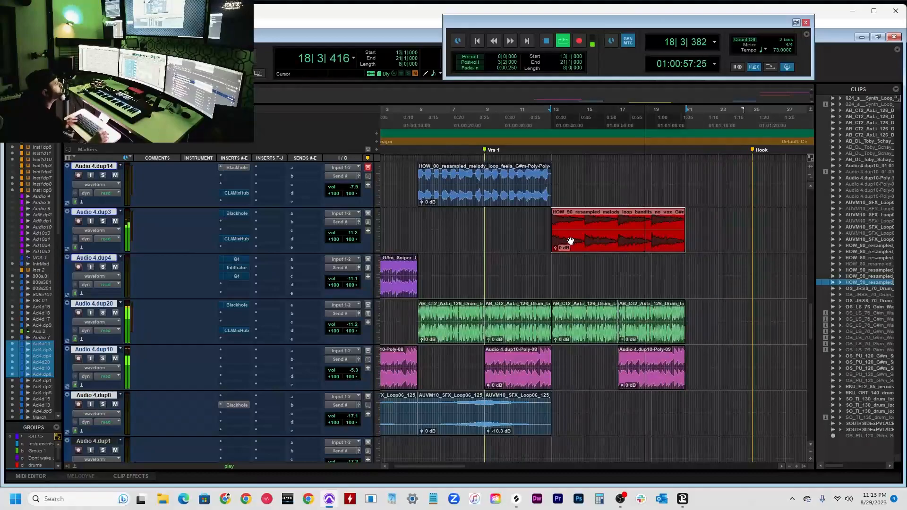
pyautogui.keyDown('shift'); pyautogui.click(671, 336); pyautogui.keyUp('shift')
pyautogui.keyDown('shift'); pyautogui.click(660, 374); pyautogui.keyUp('shift')
pyautogui.hotkey('ctrl', 'd')
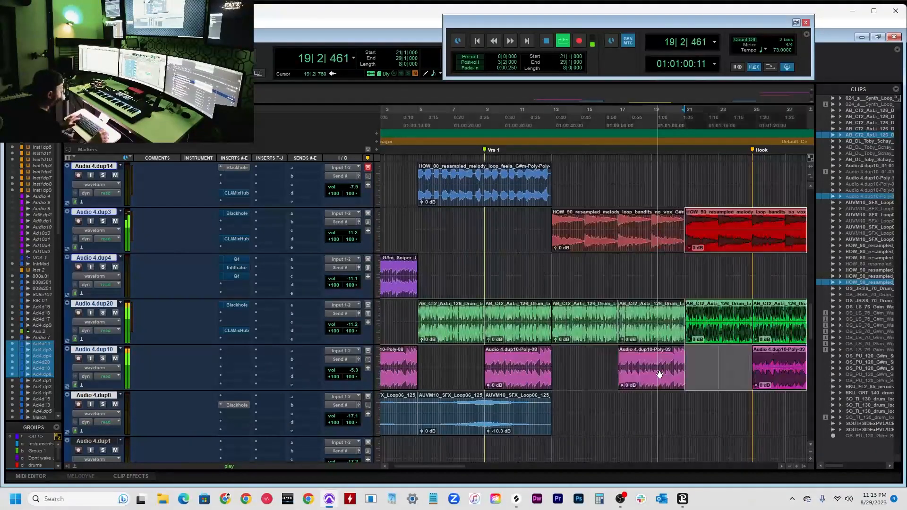
# Copy the OS_PU_120 Sniper loop from the intro to bar 21 on Audio 4.dup4 and duplicate it to bar 25.
pyautogui.hscroll(-1, 521, 310)
pyautogui.click(402, 281)
pyautogui.moveTo(401, 280); pyautogui.dragTo(725, 286)
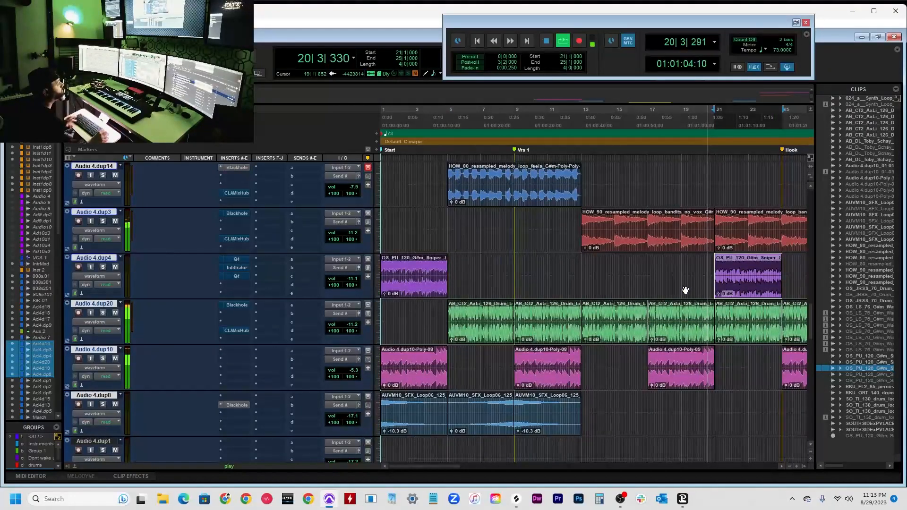
pyautogui.hotkey('ctrl', ']')
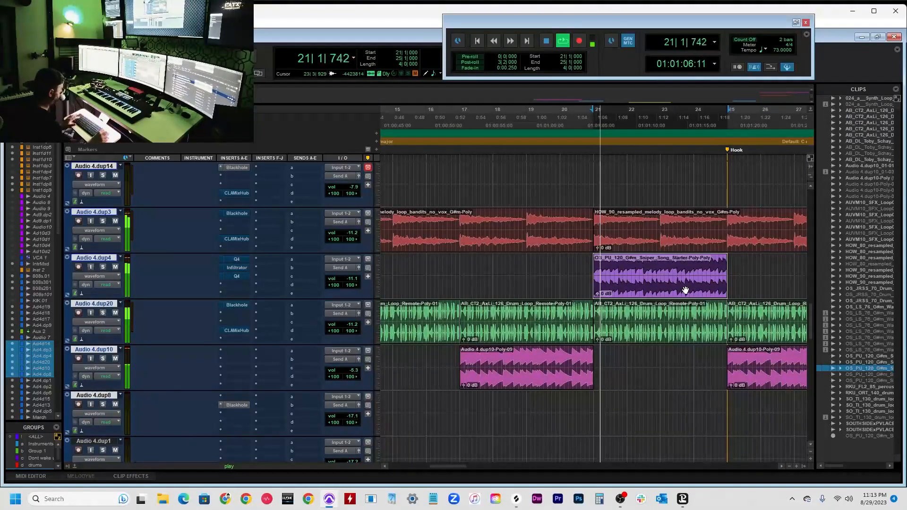
pyautogui.hotkey('ctrl', 'd')
pyautogui.hotkey('ctrl', '[')
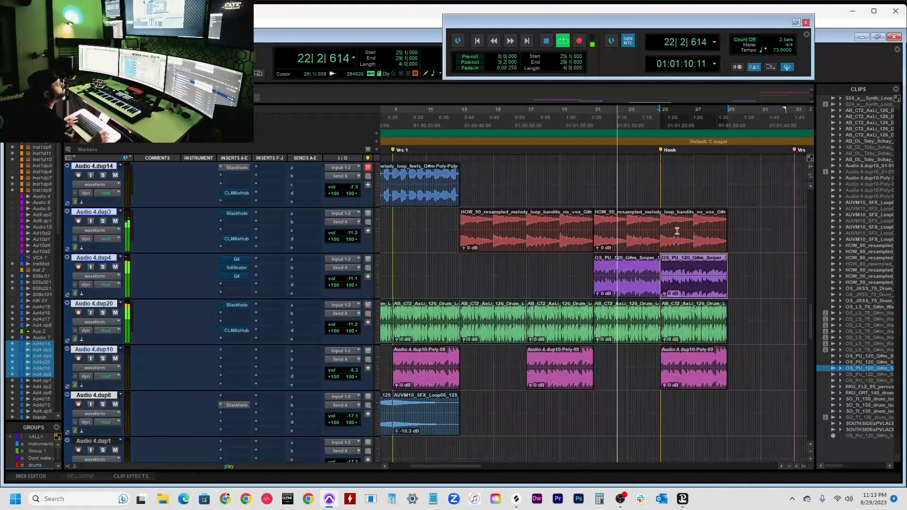
# Delete the material from the Hook marker at bar 25 onward on the Audio 4.dup3, dup4, dup20 and dup10 tracks.
pyautogui.hotkey('ctrl', ']')
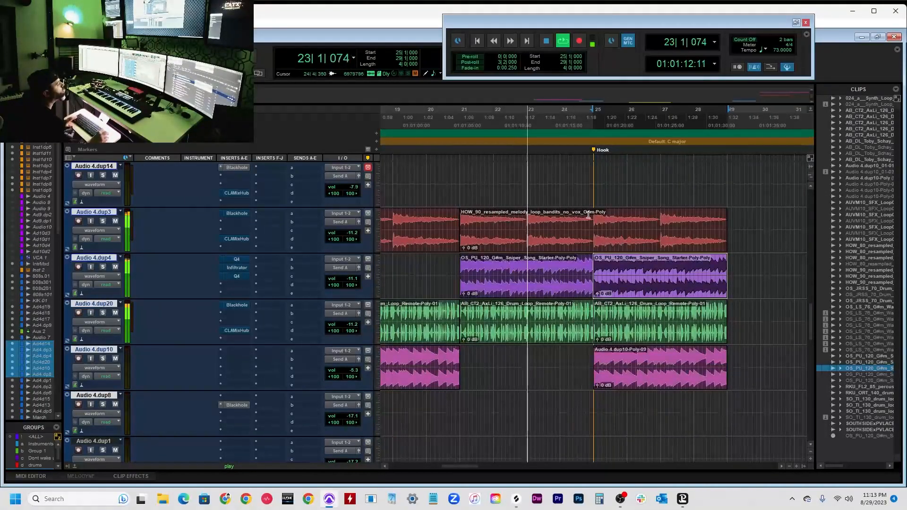
pyautogui.moveTo(593, 214); pyautogui.dragTo(738, 382)
pyautogui.press('Delete')
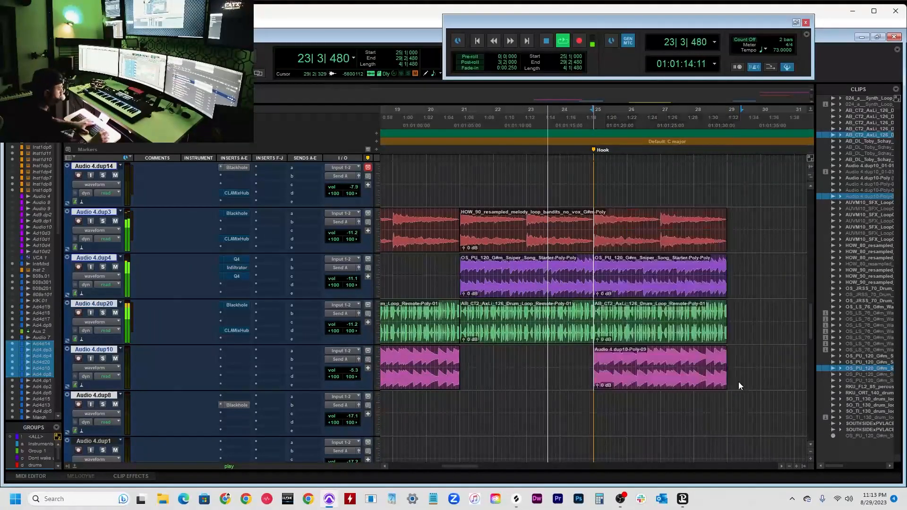
# Copy the HOW_80 melody loop on Audio 4.dup14 to the Hook marker at bar 25 and stop playback.
pyautogui.hotkey('ctrl', '[')
pyautogui.hotkey('ctrl', '[')
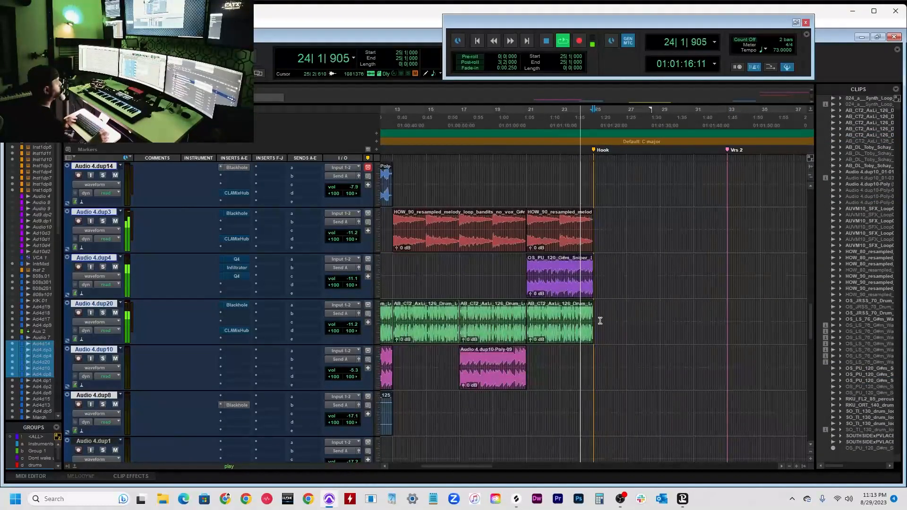
pyautogui.moveTo(450, 203); pyautogui.dragTo(617, 174)
pyautogui.click(574, 176)
pyautogui.press('space')
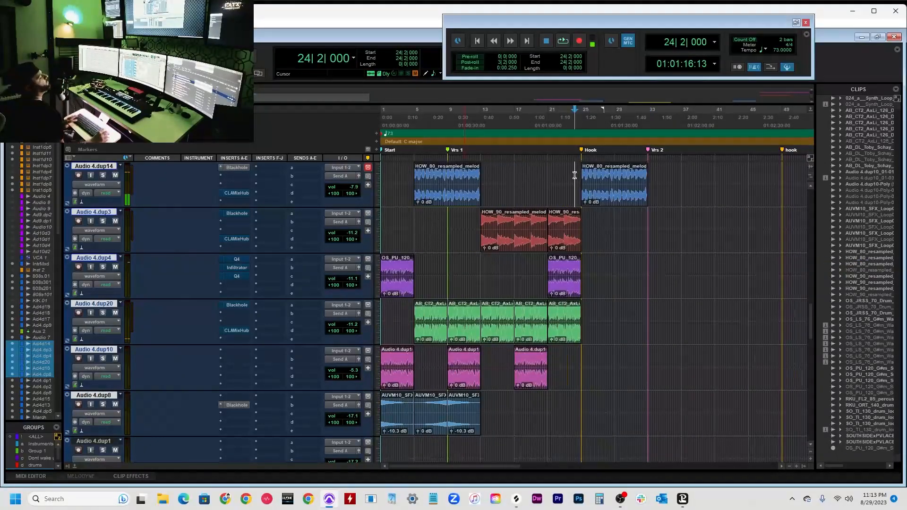
# Copy the drum, Audio 4.dup10 and reverse SFX clips from bars 5 to 13 to the Hook at bar 25.
pyautogui.click(436, 322)
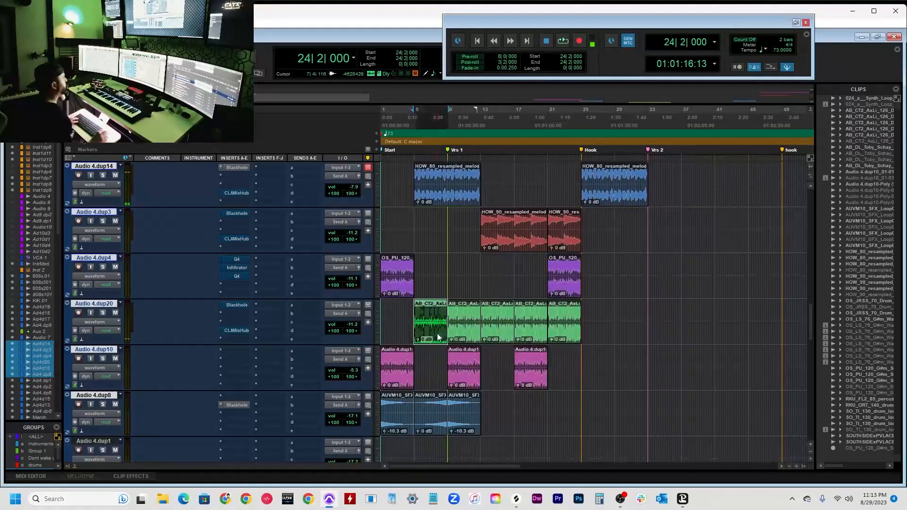
pyautogui.keyDown('shift'); pyautogui.click(462, 429); pyautogui.keyUp('shift')
pyautogui.keyDown('shift'); pyautogui.click(469, 375); pyautogui.keyUp('shift')
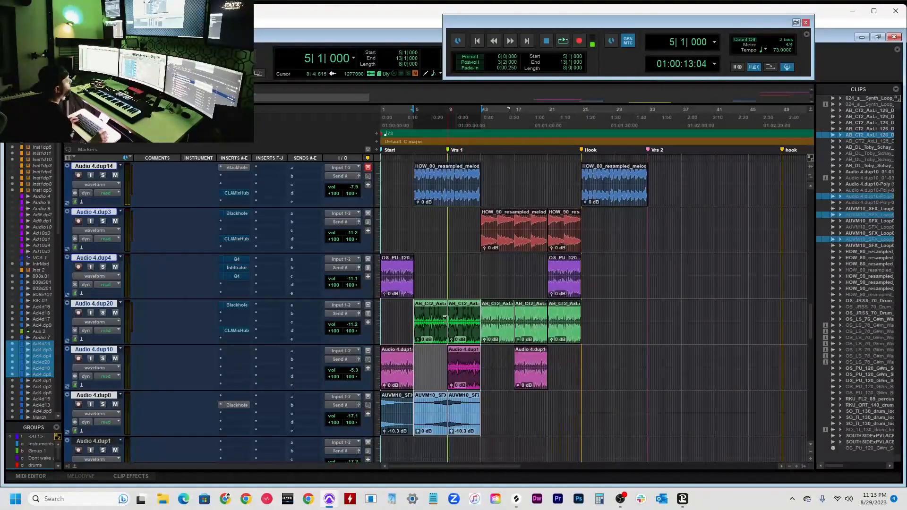
pyautogui.moveTo(439, 329); pyautogui.dragTo(611, 328)
pyautogui.hotkey('ctrl', ']')
pyautogui.hotkey('ctrl', ']')
pyautogui.hotkey('ctrl', '[')
pyautogui.hotkey('ctrl', '[')
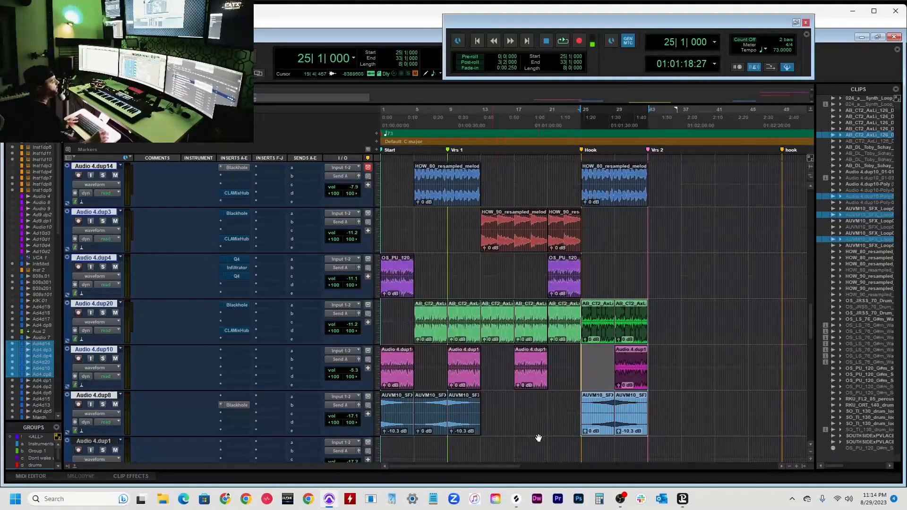
# Copy the Hook's first reverse SFX clip on Audio 4.dup8 to bar 21, ending at the Hook marker.
pyautogui.click(563, 413)
pyautogui.moveTo(598, 428); pyautogui.dragTo(563, 415)
pyautogui.hotkey('ctrl', ']')
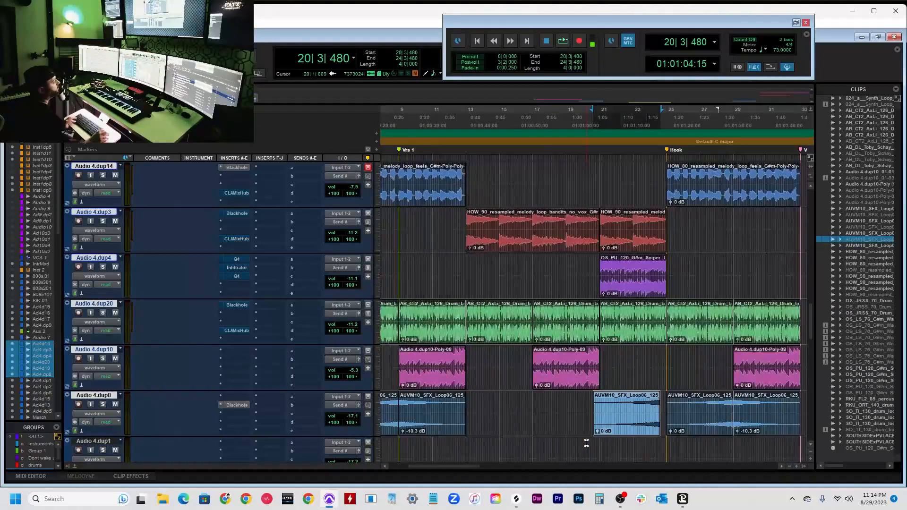
pyautogui.hotkey('ctrl', ']')
pyautogui.moveTo(625, 416); pyautogui.dragTo(636, 409)
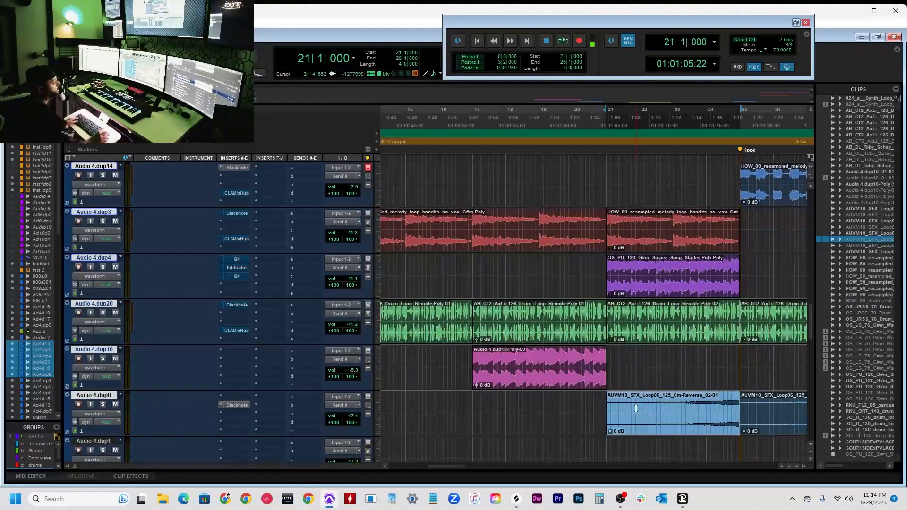
# Play the arrangement from about bar 19 to hear the lead-in to the bar 21 section.
pyautogui.hotkey('ctrl', '[')
pyautogui.hotkey('ctrl', '[')
pyautogui.click(538, 165)
pyautogui.press('space')
pyautogui.press('space')
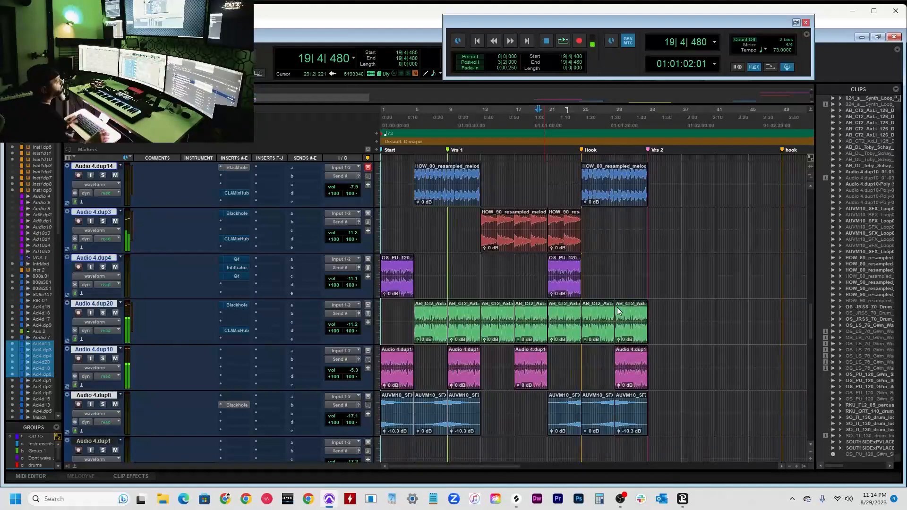
pyautogui.click(532, 181)
pyautogui.press('space')
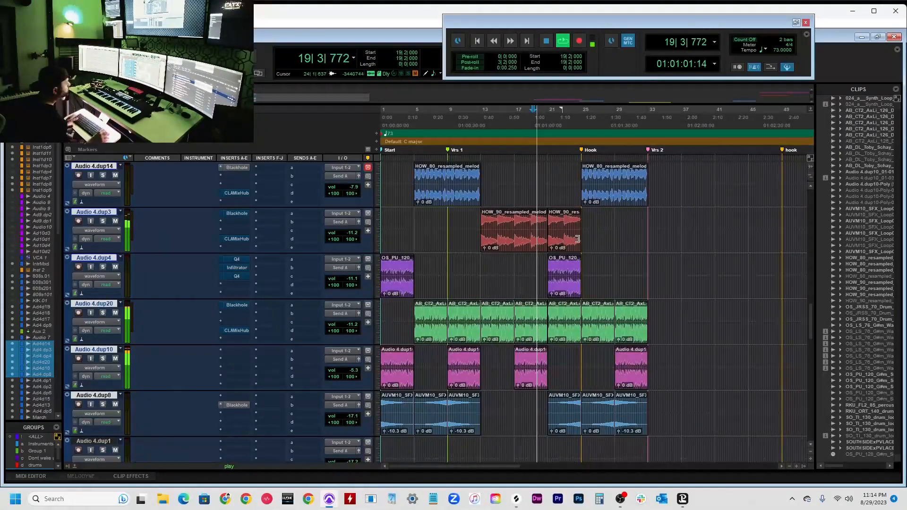
# Replay the join between the two HOW_90 melody clips at bar 21, starting within bar 20.
pyautogui.hotkey('ctrl', ']')
pyautogui.hotkey('ctrl', ']')
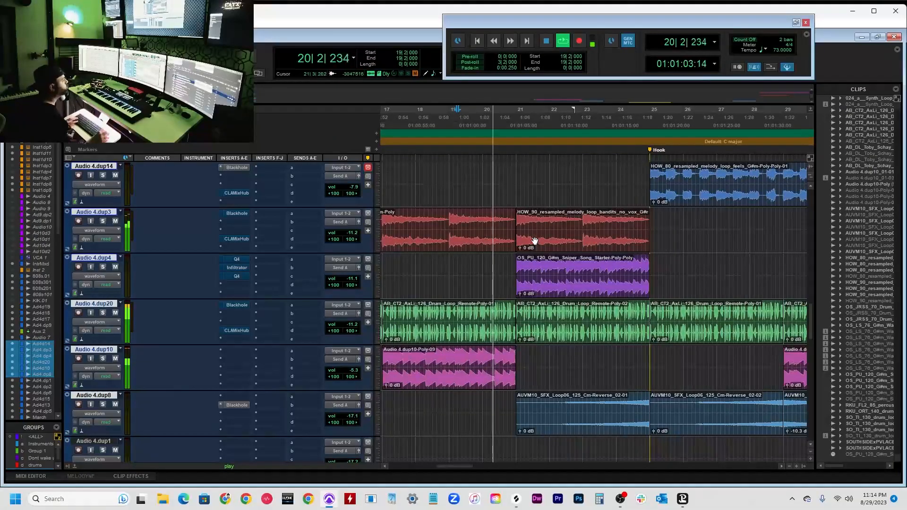
pyautogui.click(514, 230)
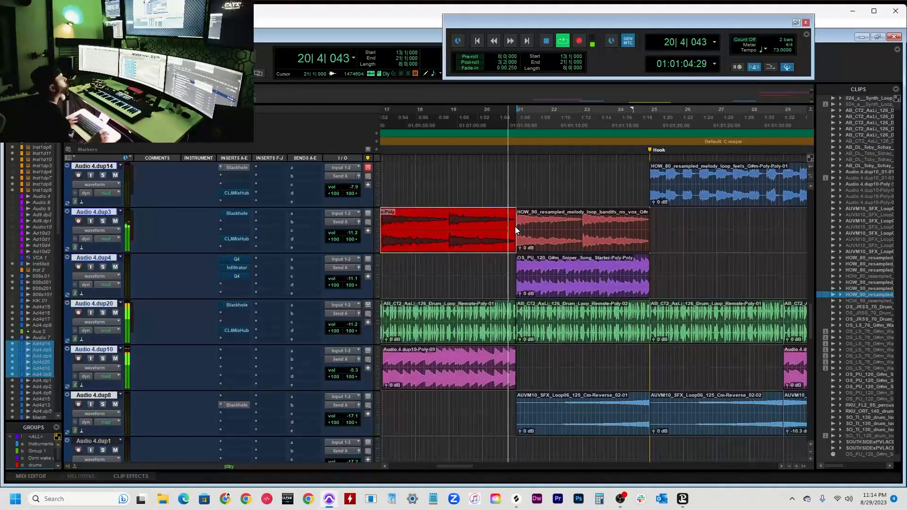
pyautogui.click(495, 179)
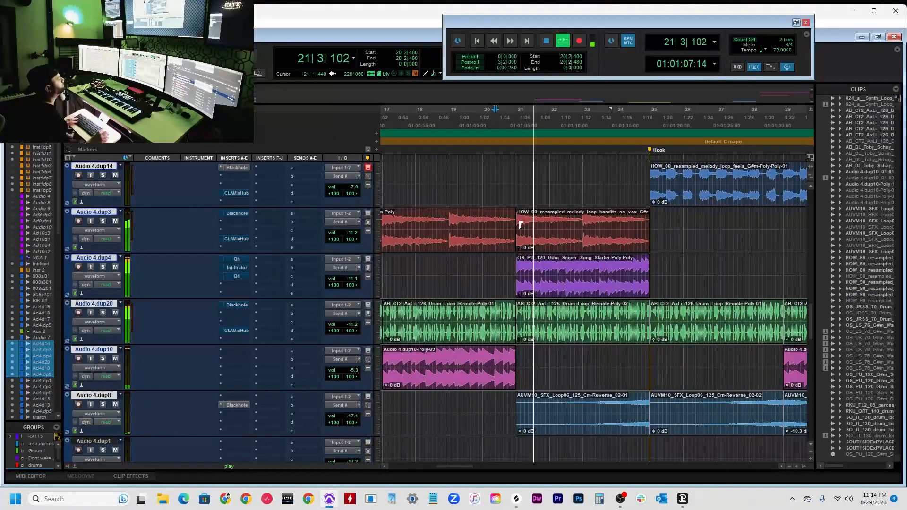
pyautogui.click(521, 225)
pyautogui.click(510, 189)
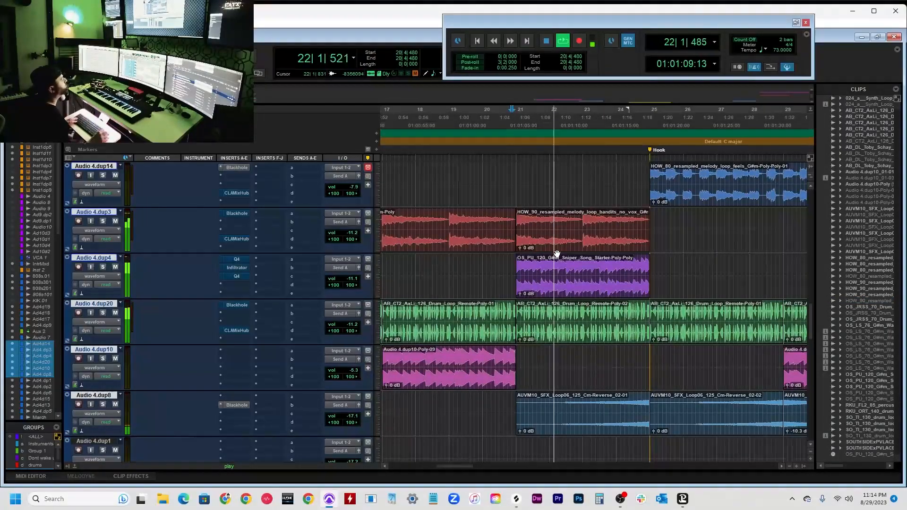
# Copy the Audio 4.dup10 clip at bar 29 to bar 25 to fill the first half of the Hook.
pyautogui.hotkey('ctrl', '[')
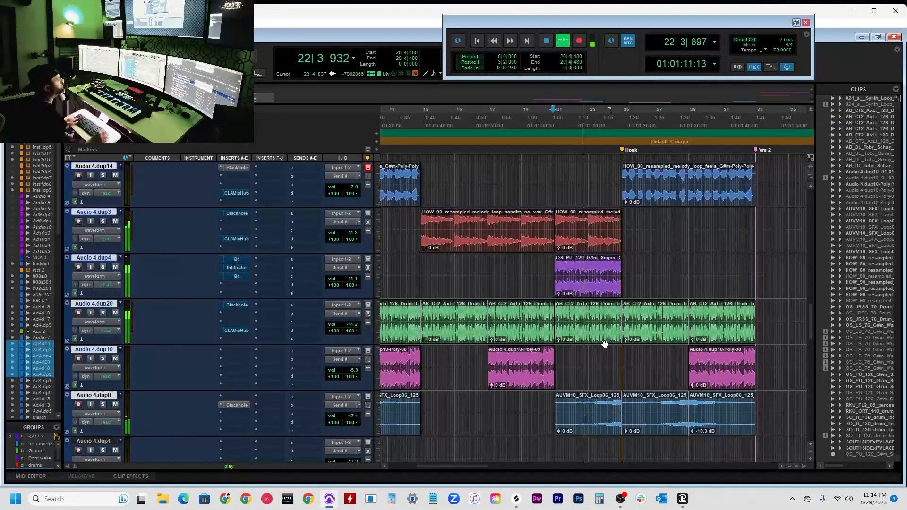
pyautogui.hscroll(-5, 551, 339)
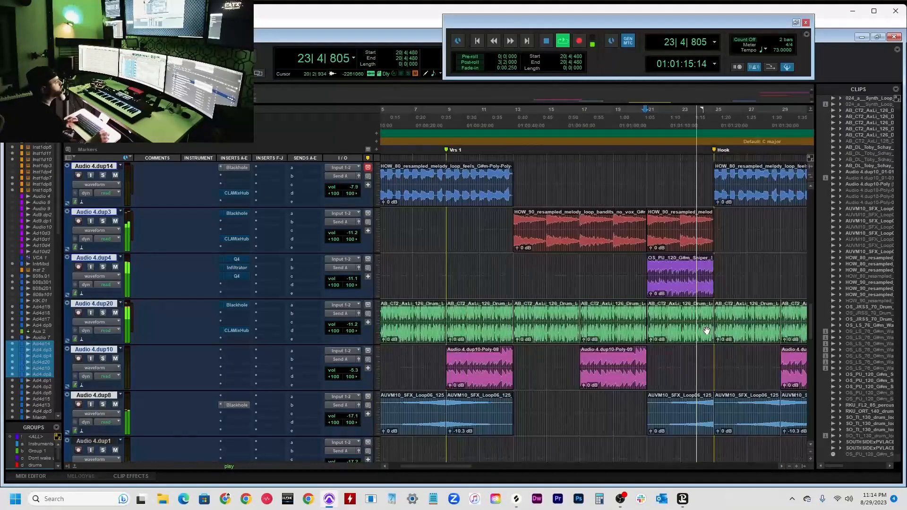
pyautogui.hscroll(2, 713, 326)
pyautogui.hscroll(2, 752, 357)
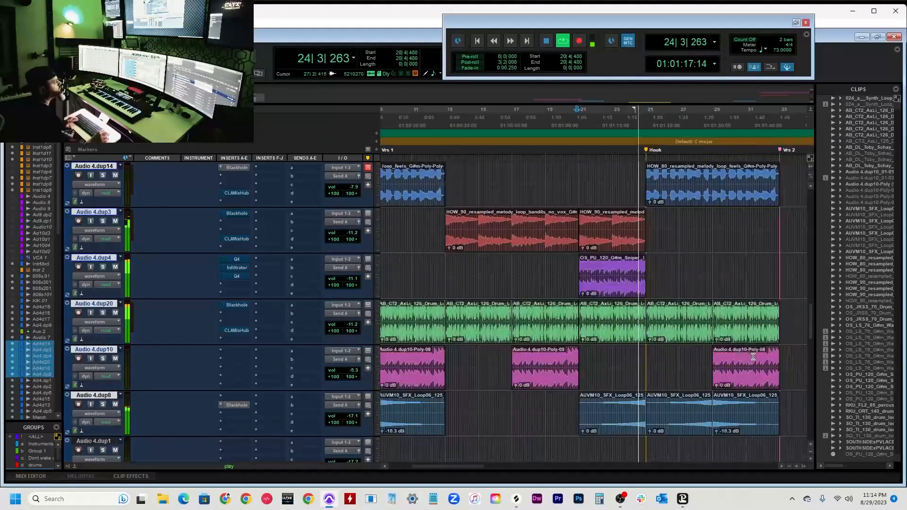
pyautogui.moveTo(748, 377); pyautogui.dragTo(684, 368)
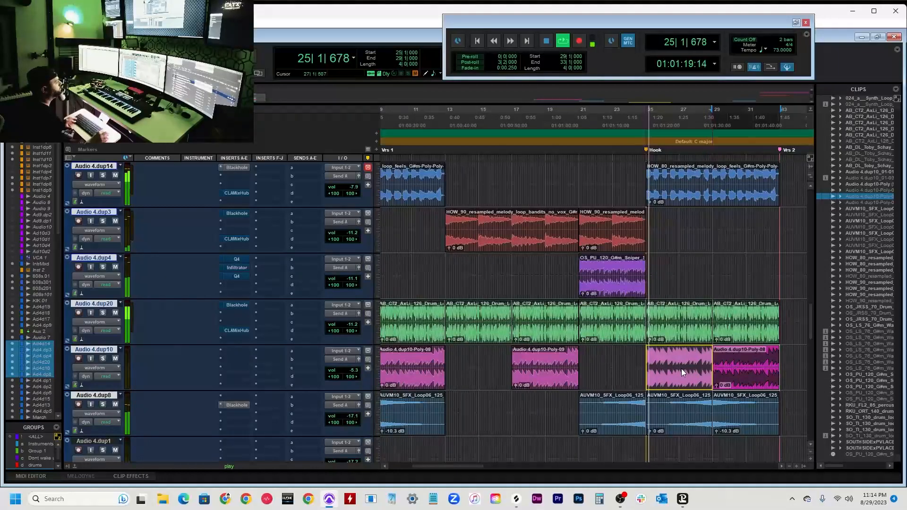
# Play from bar 24 through the Hook marker to check the transition and the layered Hook loops.
pyautogui.click(631, 173)
pyautogui.press('space')
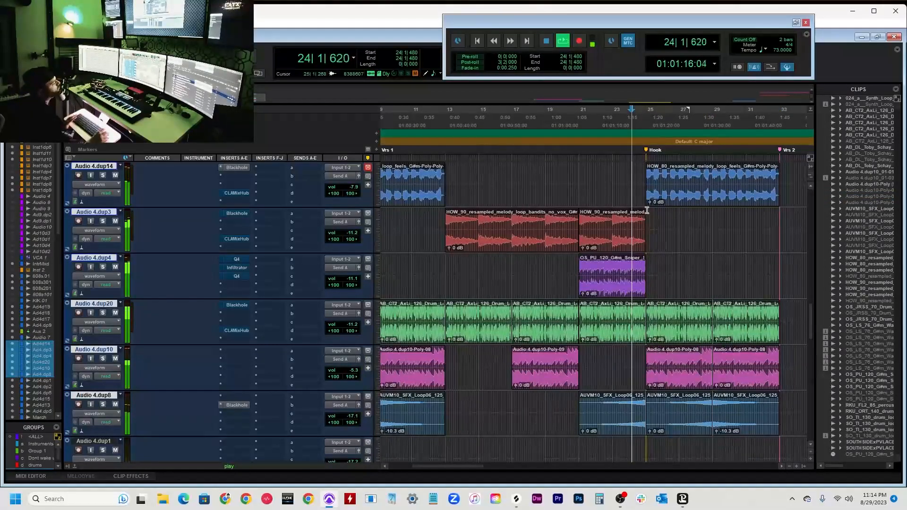
pyautogui.press('t')
pyautogui.press('t')
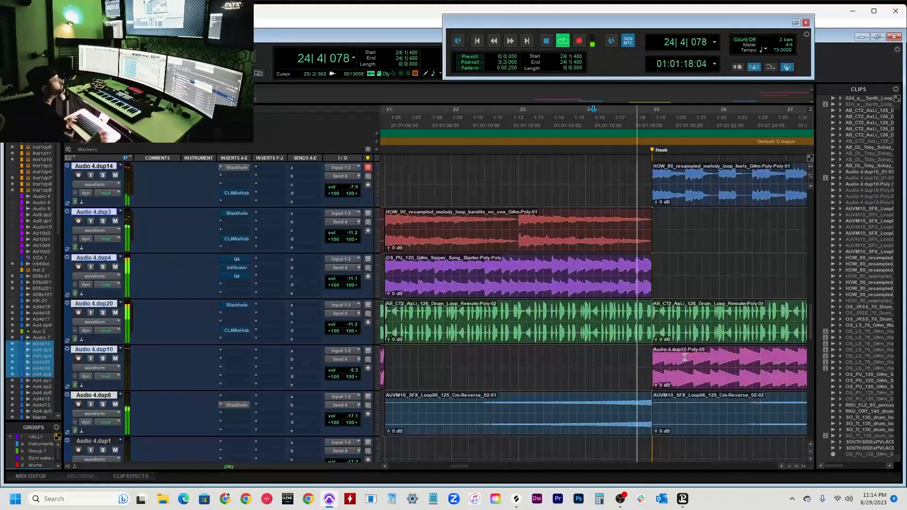
pyautogui.hscroll(3, 685, 357)
pyautogui.press('r')
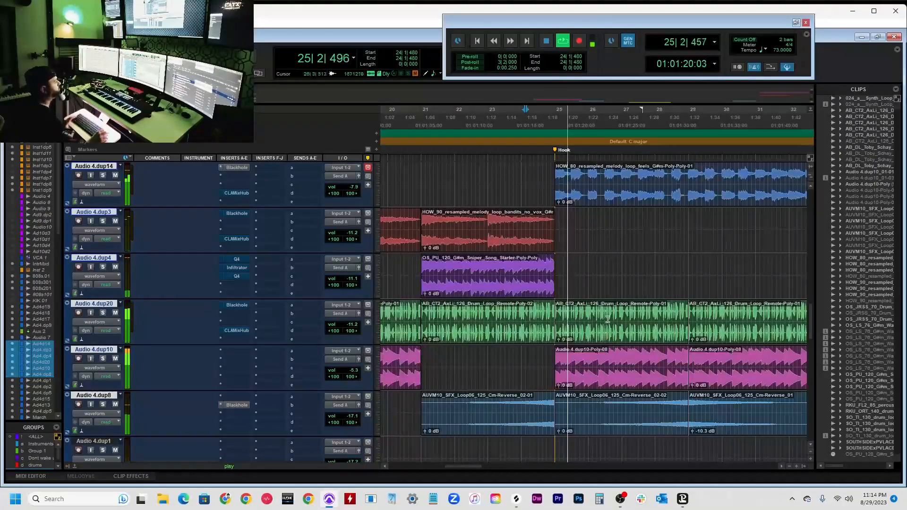
pyautogui.hscroll(2, 564, 289)
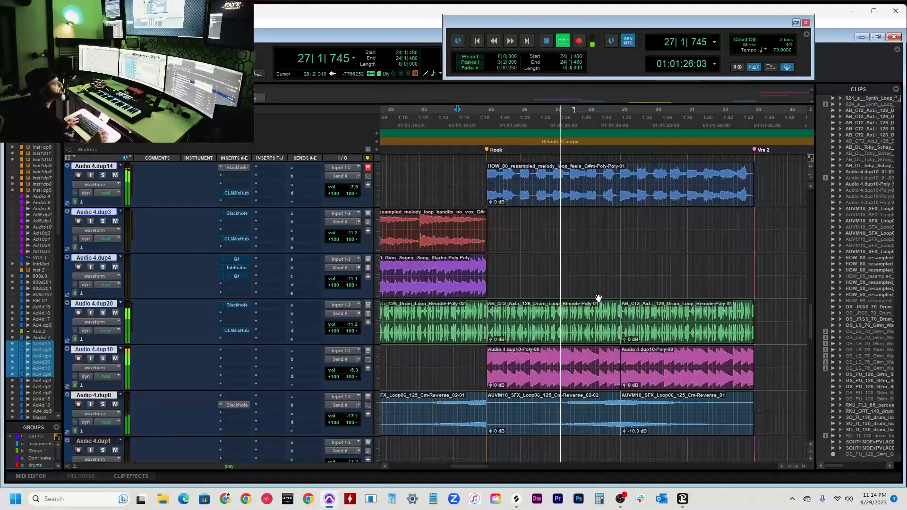
pyautogui.hotkey('ctrl', '[')
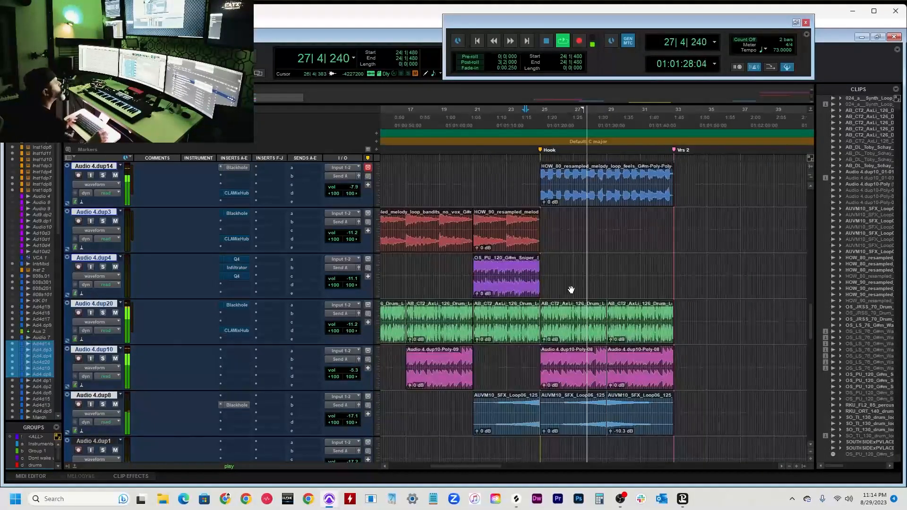